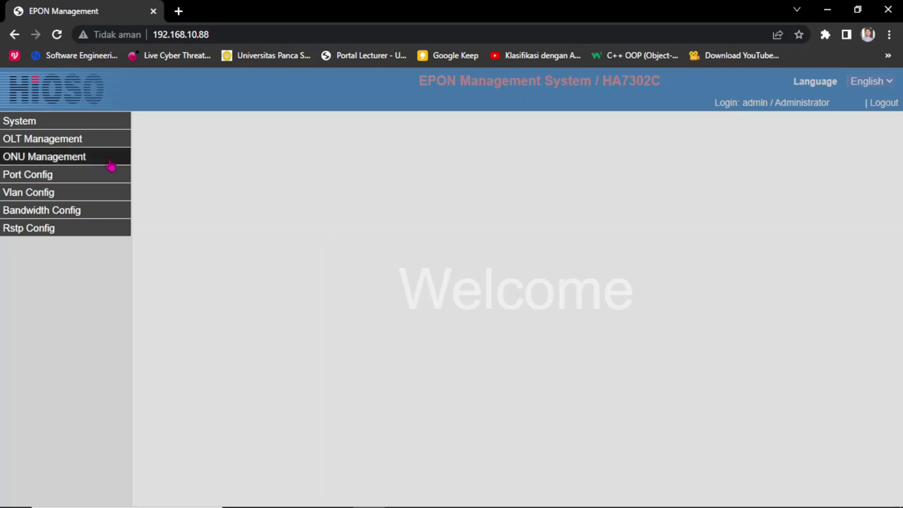
Step: View the OLT table and the list of ONUs connected to PON port 0/1/1
{"action": "left_click", "coordinate": [48, 141]}
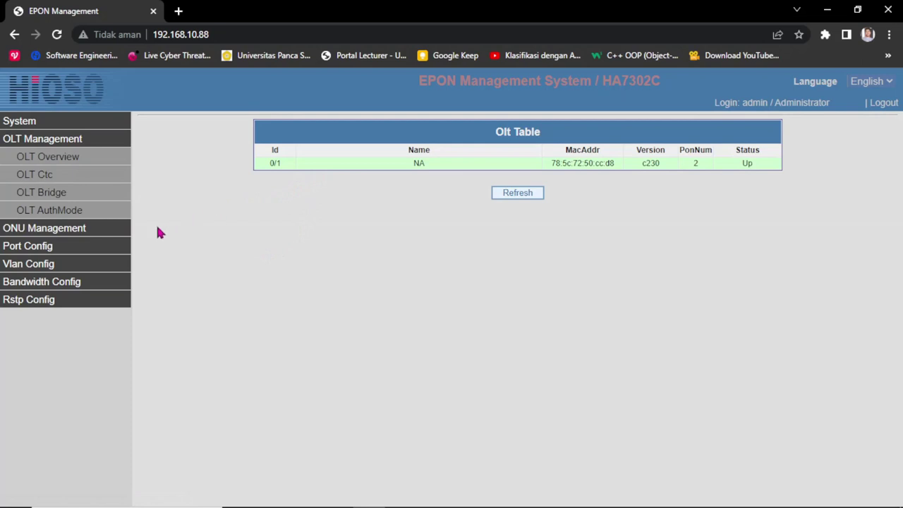
{"action": "left_click", "coordinate": [62, 237]}
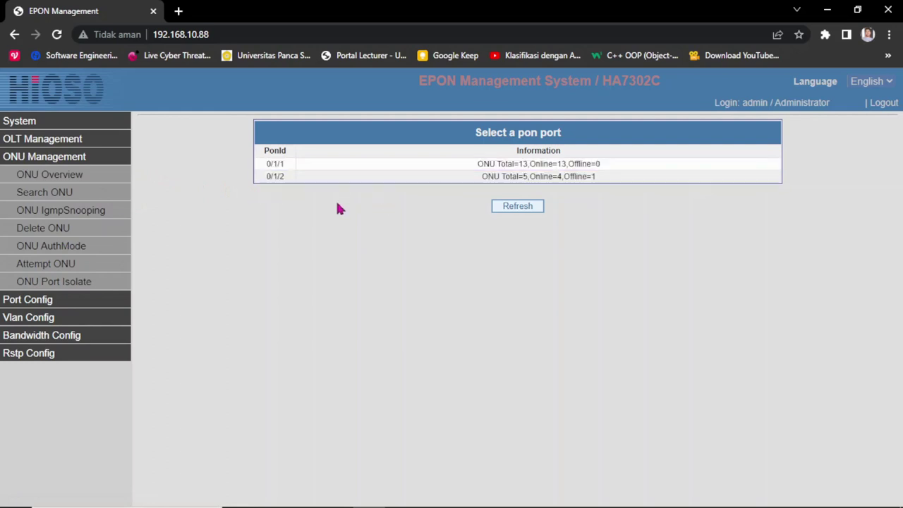
{"action": "left_click", "coordinate": [315, 172]}
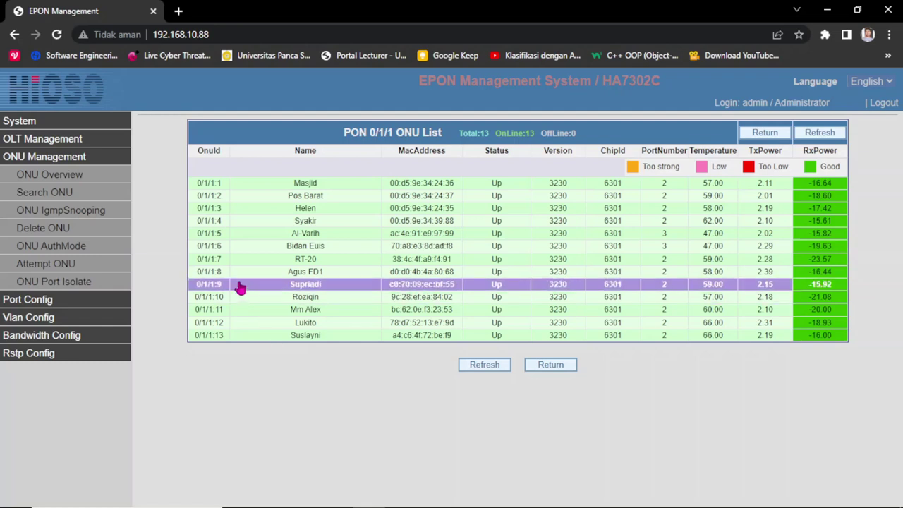
Step: View the auth mode configuration of OLT 0/1, and reopen the ONU list of PON port 0/1/1
{"action": "left_click", "coordinate": [73, 144]}
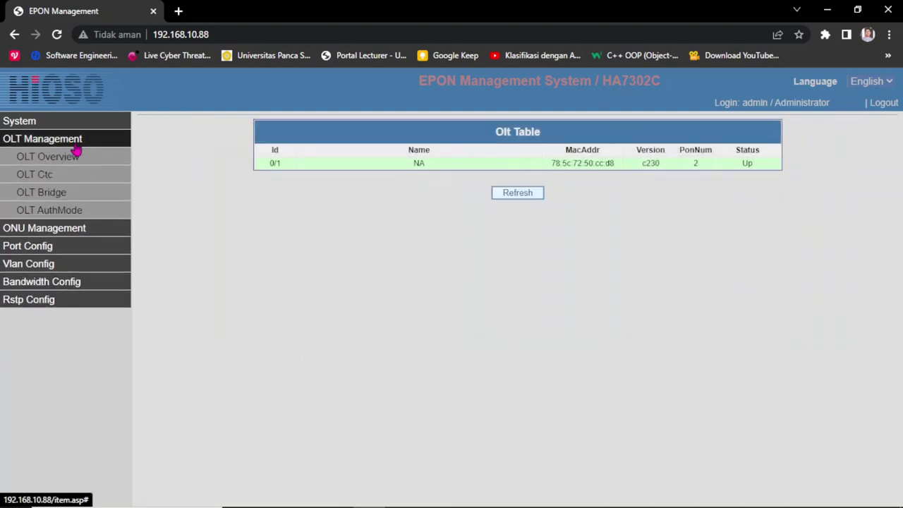
{"action": "left_click", "coordinate": [60, 216]}
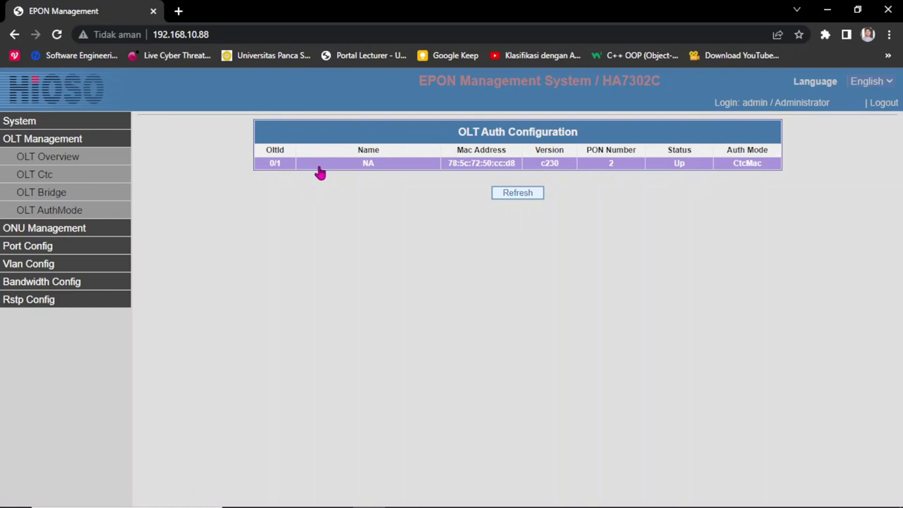
{"action": "left_click", "coordinate": [320, 172]}
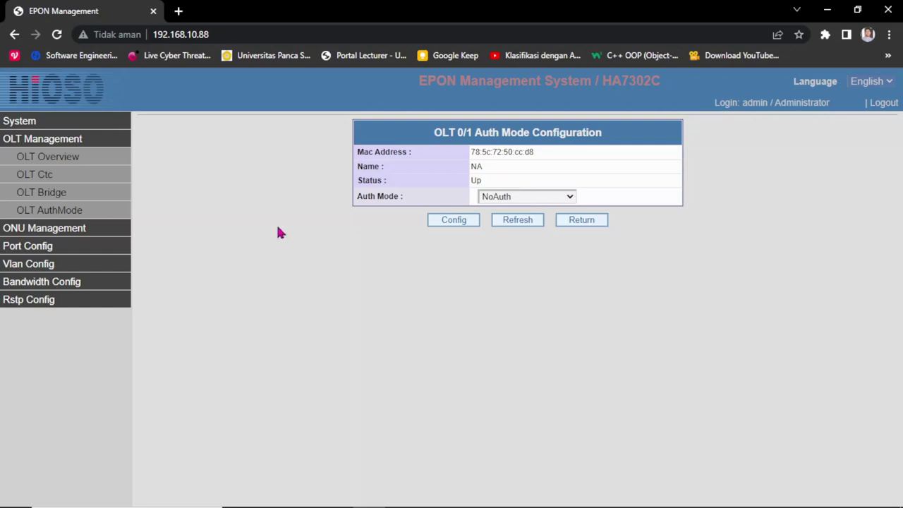
{"action": "left_click", "coordinate": [77, 229]}
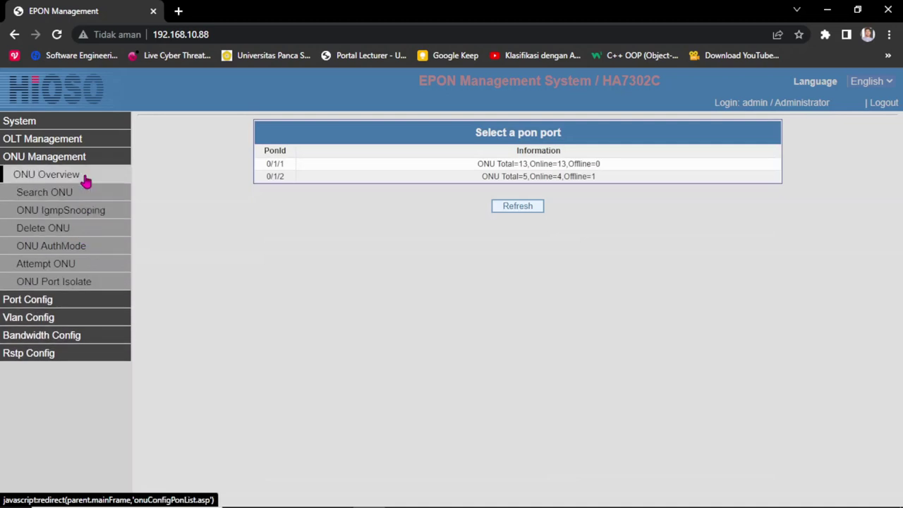
{"action": "left_click", "coordinate": [329, 168]}
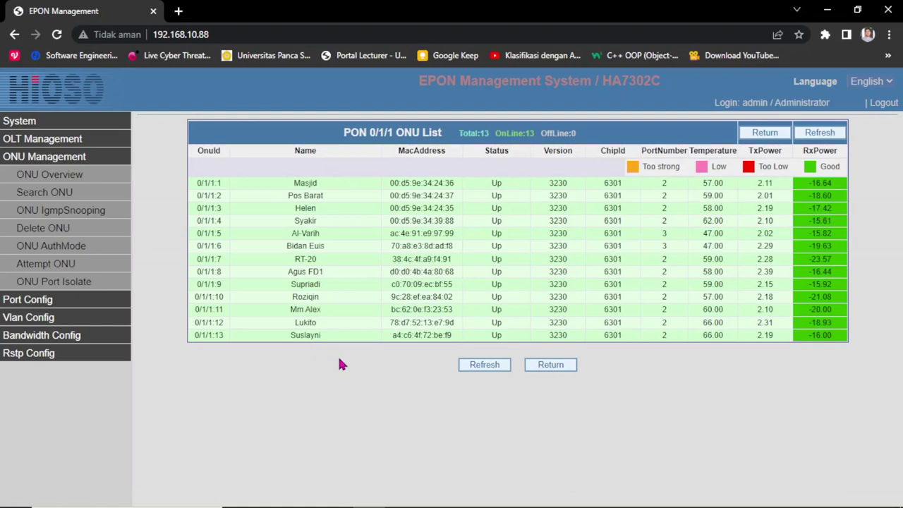
Step: Set the auth mode of OLT 0/1 to MAC and apply the configuration
{"action": "left_click", "coordinate": [57, 140]}
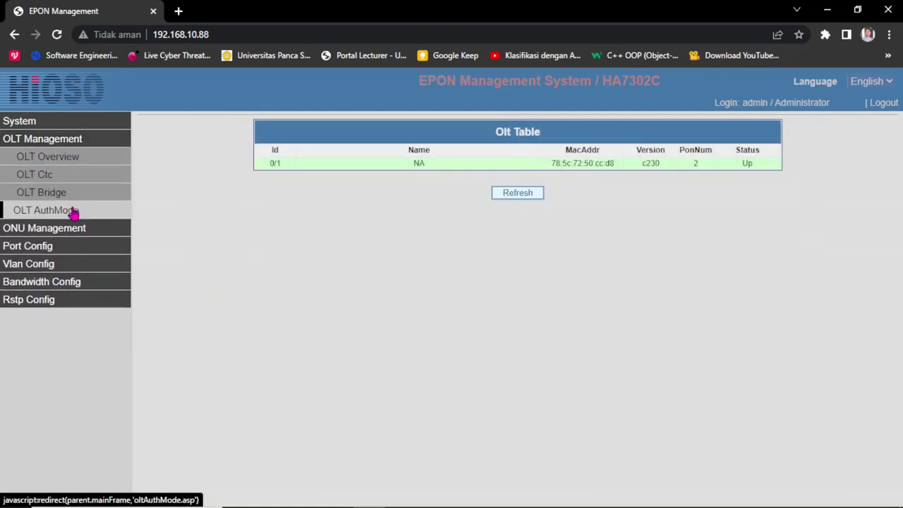
{"action": "left_click", "coordinate": [73, 212]}
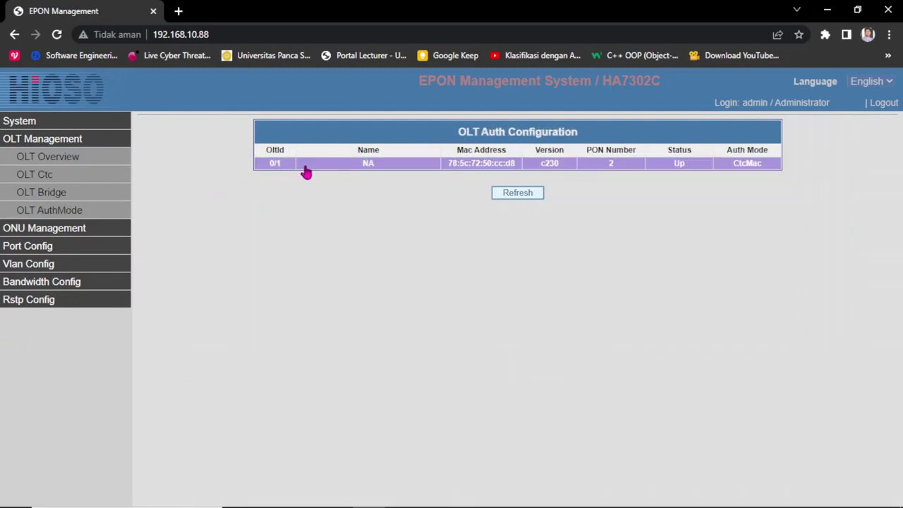
{"action": "left_click", "coordinate": [306, 171]}
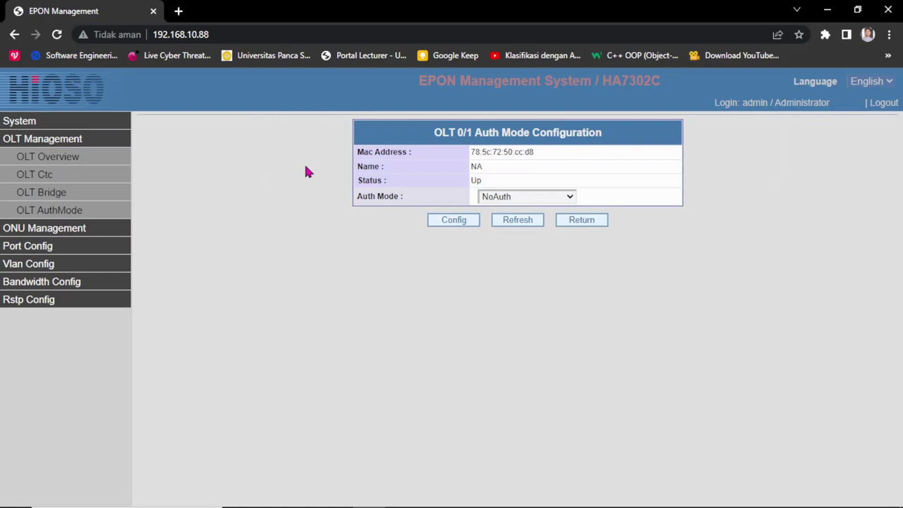
{"action": "left_click", "coordinate": [571, 198]}
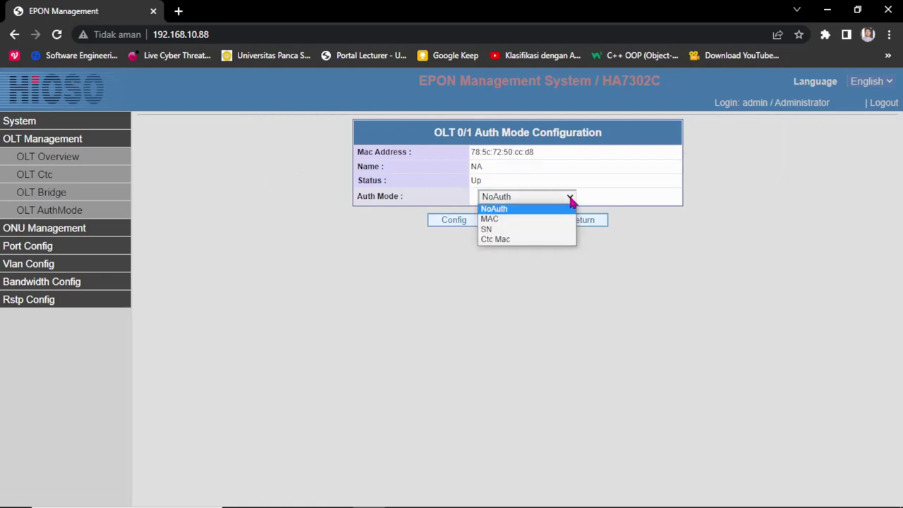
{"action": "left_click", "coordinate": [508, 221]}
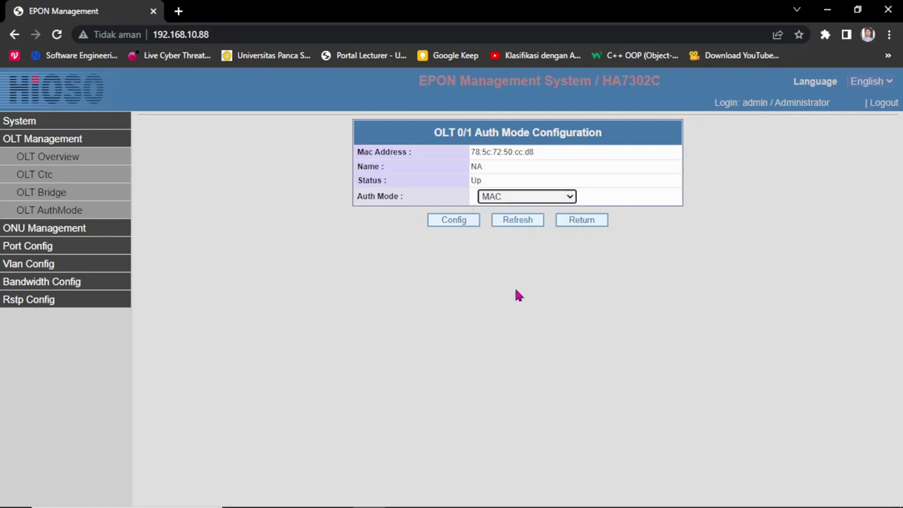
{"action": "left_click", "coordinate": [456, 224]}
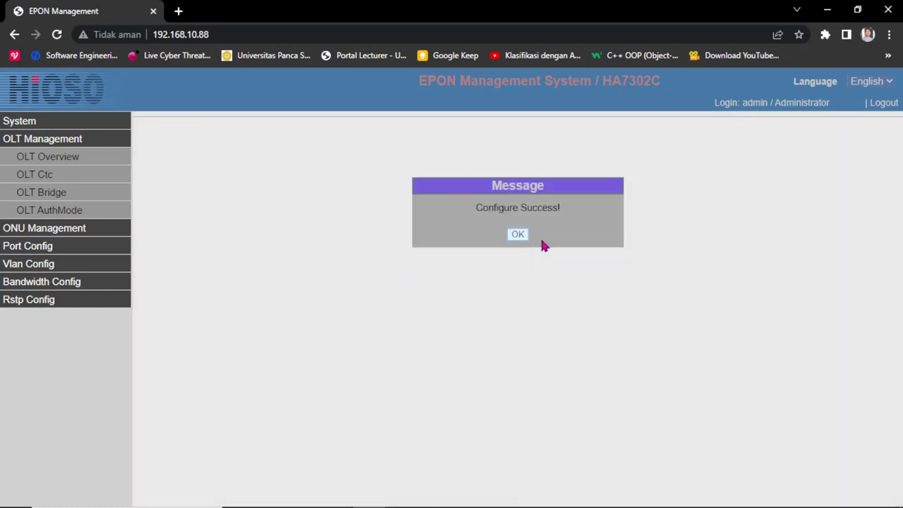
{"action": "left_click", "coordinate": [518, 234]}
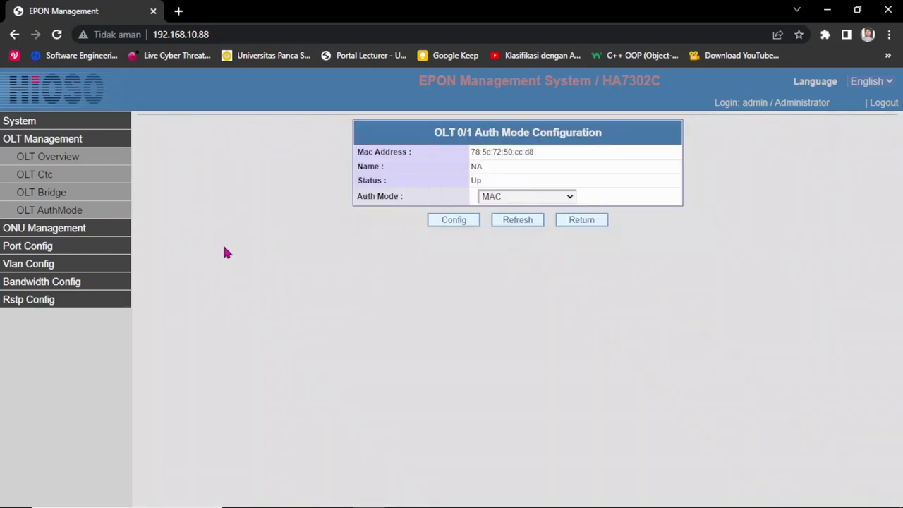
Step: Check the status of the ONUs on PON port 0/1/1 in the ONU overview
{"action": "left_click", "coordinate": [32, 228]}
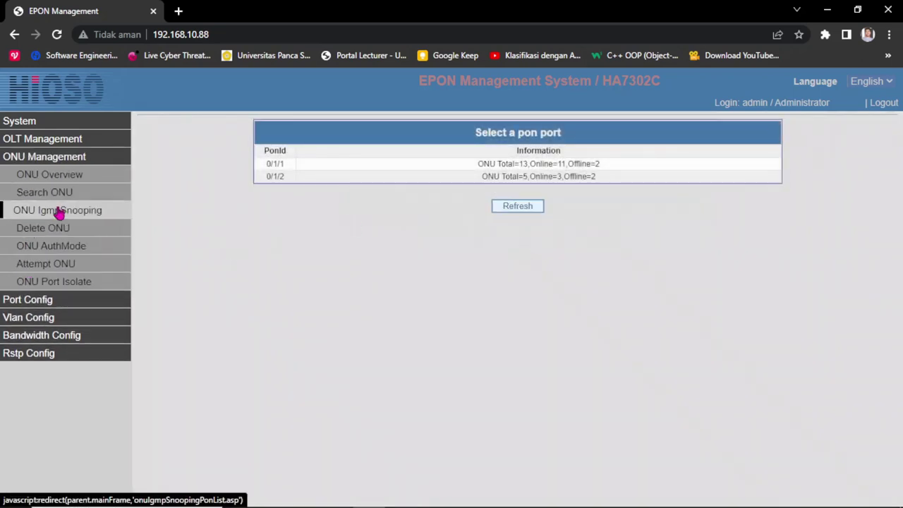
{"action": "left_click", "coordinate": [92, 182]}
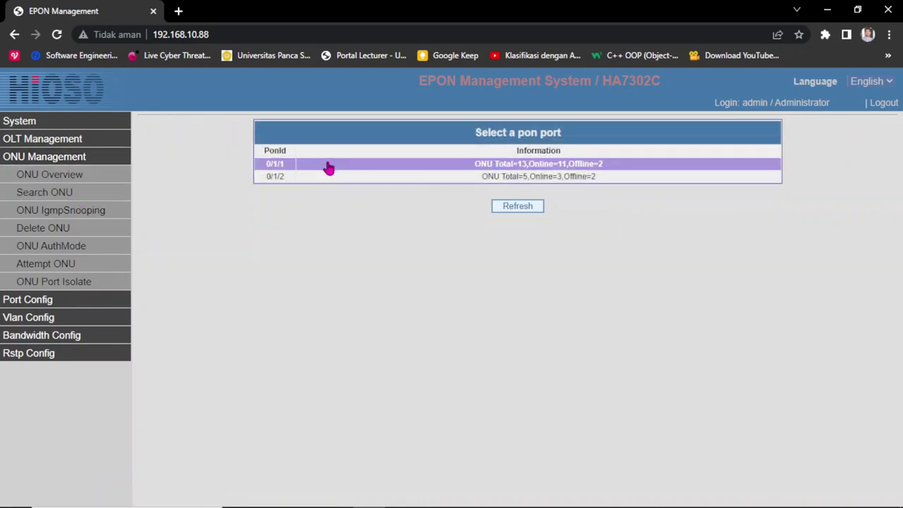
{"action": "left_click", "coordinate": [328, 168]}
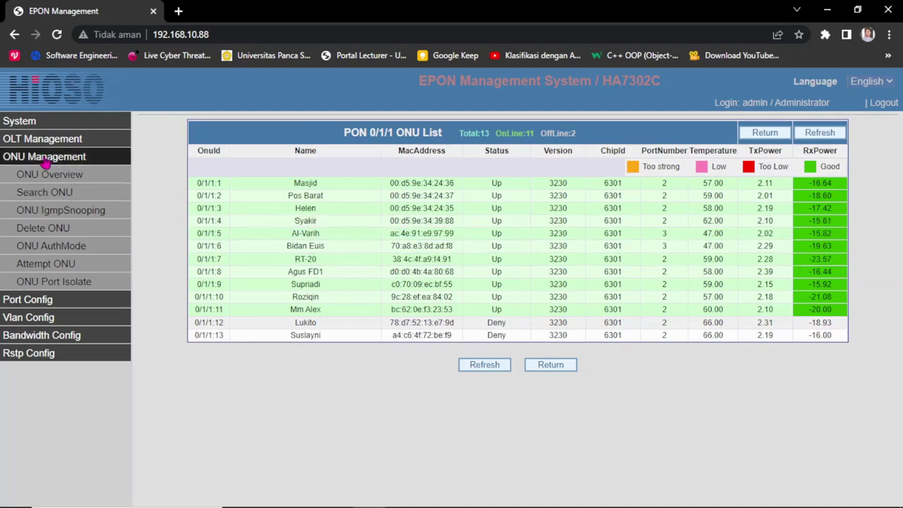
Step: Set the auth mode of ONU 0/1/1:12 to Pass, apply it, and check the ONU list of PON port 0/1/1
{"action": "left_click", "coordinate": [56, 250]}
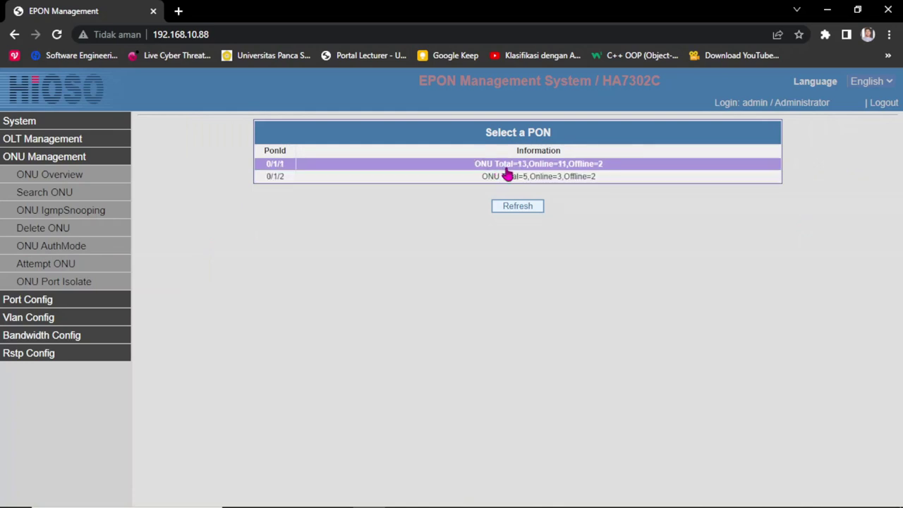
{"action": "left_click", "coordinate": [574, 168]}
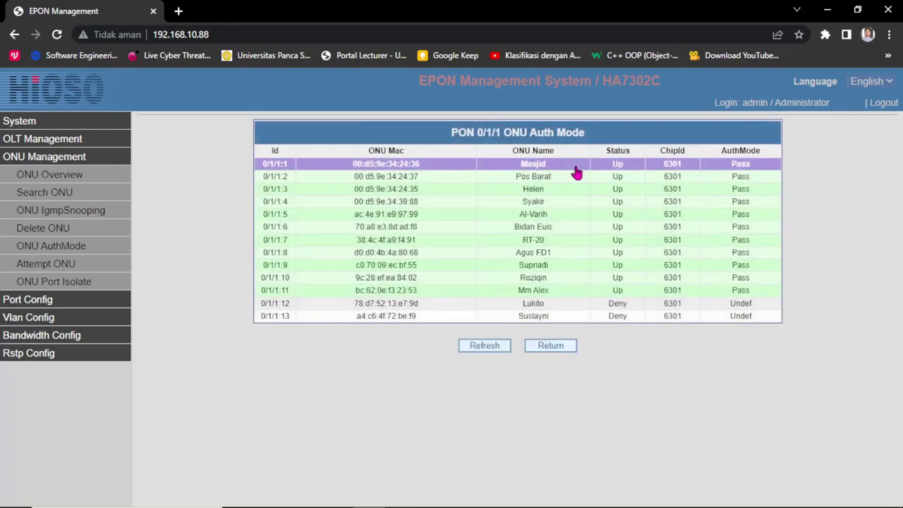
{"action": "left_click", "coordinate": [554, 311]}
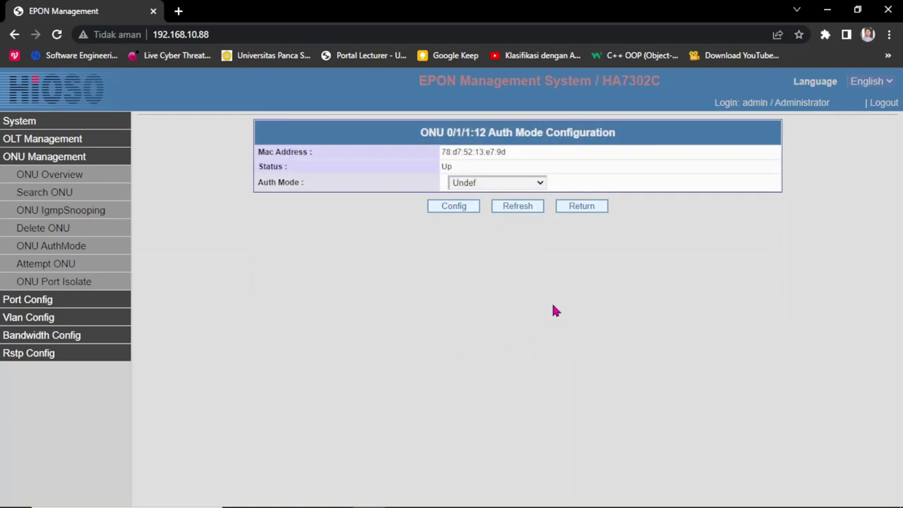
{"action": "left_click", "coordinate": [540, 183]}
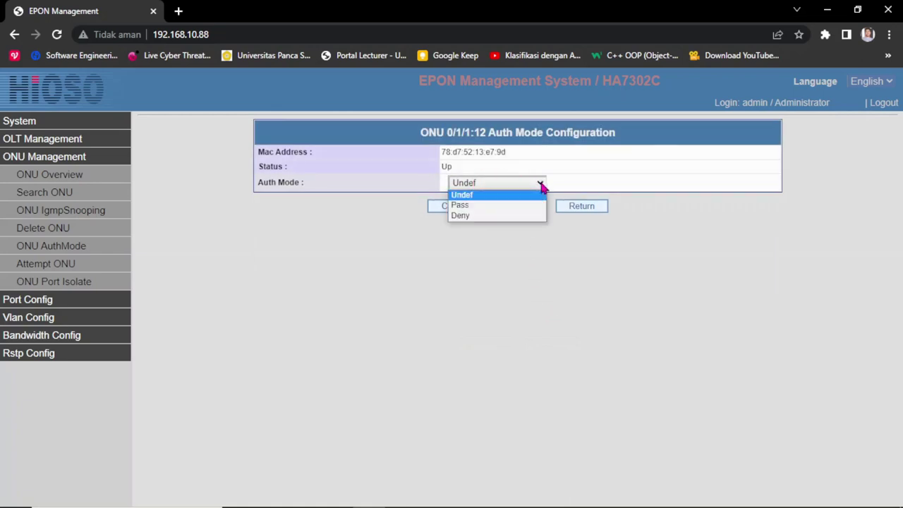
{"action": "left_click", "coordinate": [494, 206]}
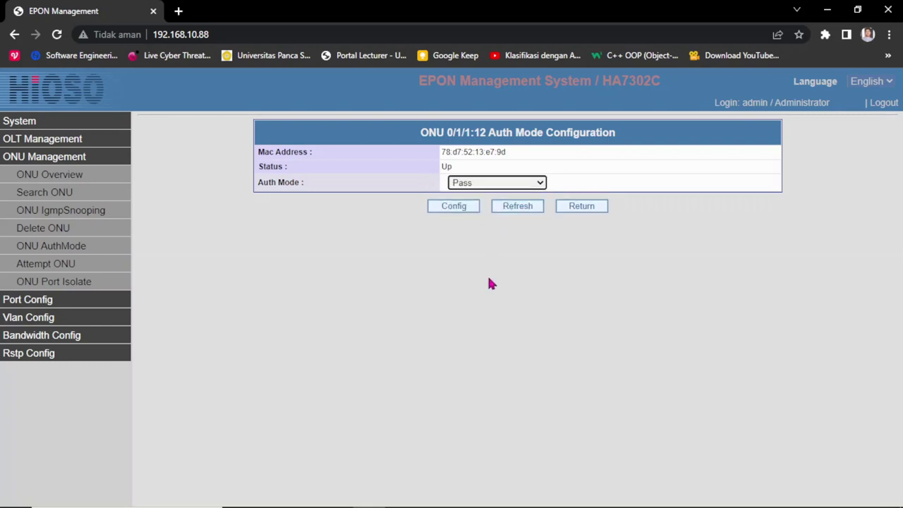
{"action": "left_click", "coordinate": [447, 209]}
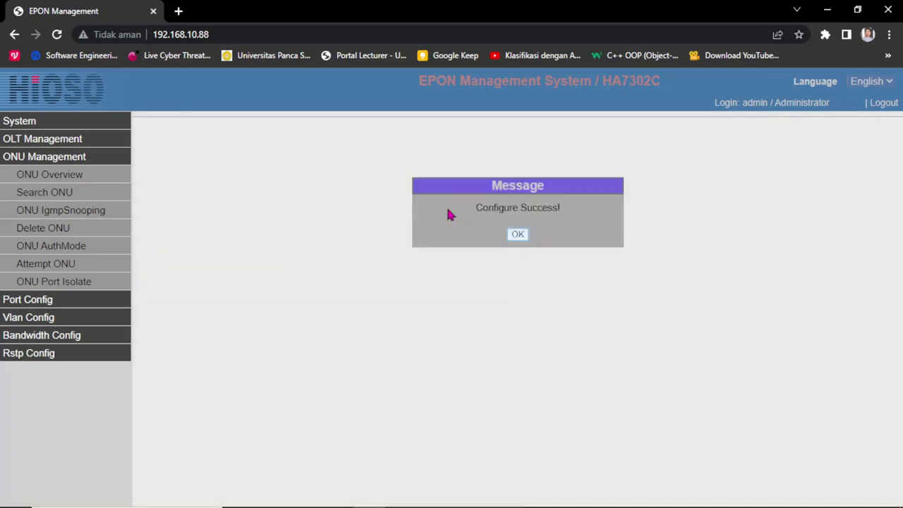
{"action": "left_click", "coordinate": [517, 235]}
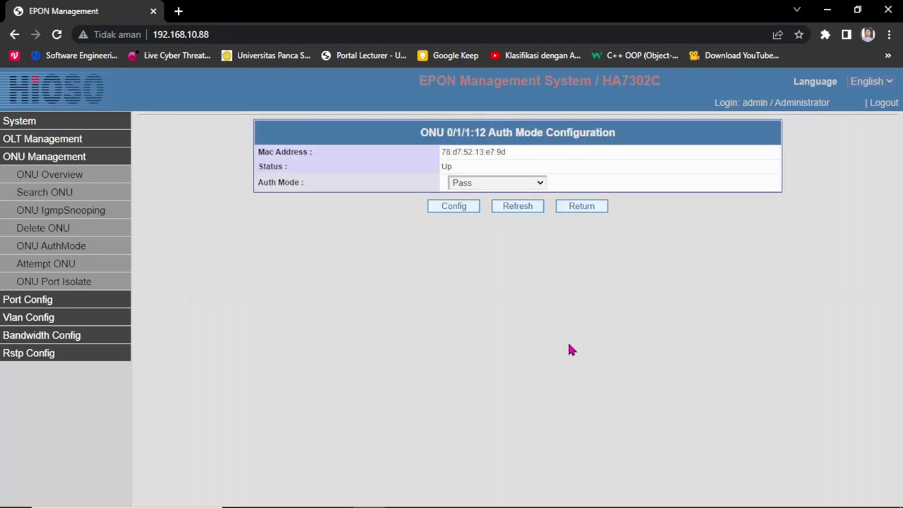
{"action": "left_click", "coordinate": [597, 206]}
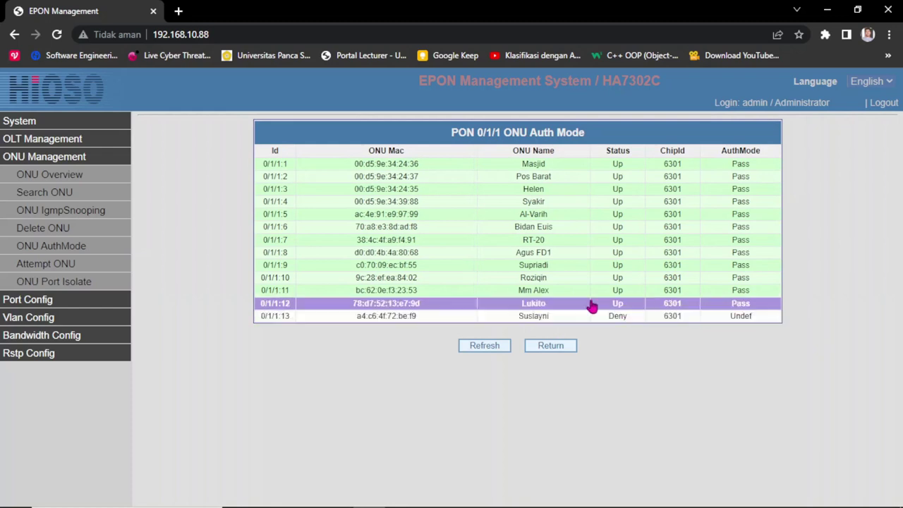
{"action": "left_click", "coordinate": [60, 176]}
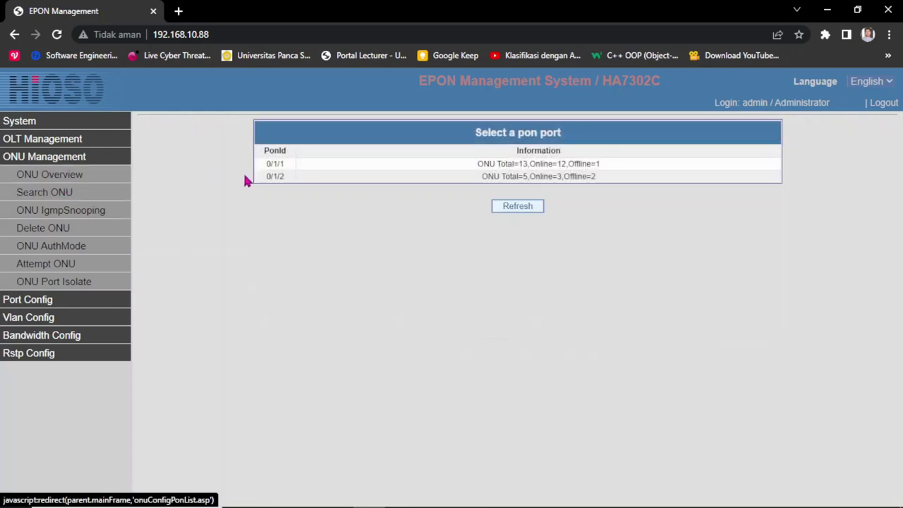
{"action": "left_click", "coordinate": [283, 165]}
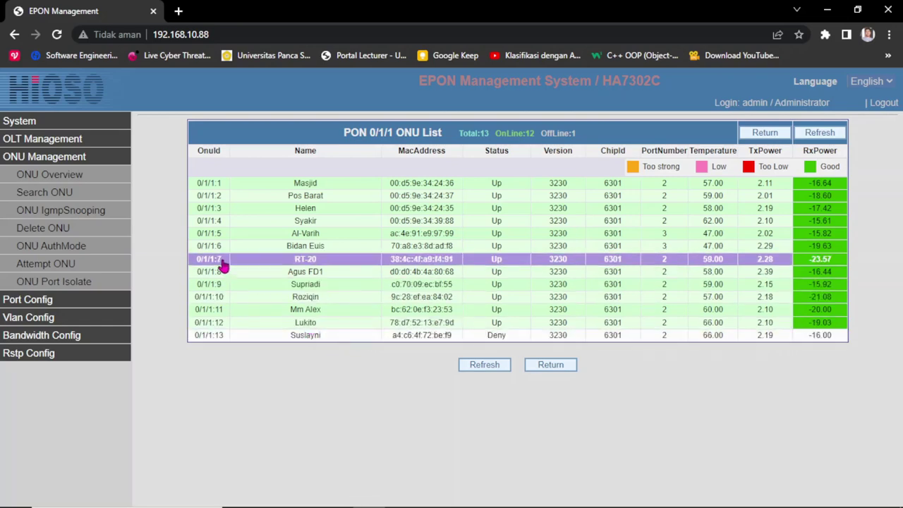
Step: Try to change the auth mode of OLT 0/1 to SN, and refresh its configuration
{"action": "left_click", "coordinate": [68, 140]}
{"action": "left_click", "coordinate": [67, 211]}
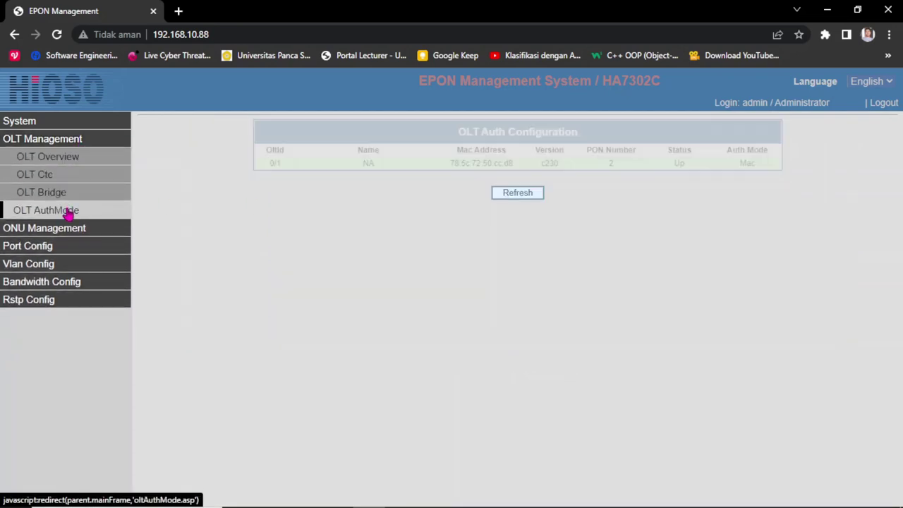
{"action": "left_click", "coordinate": [348, 172]}
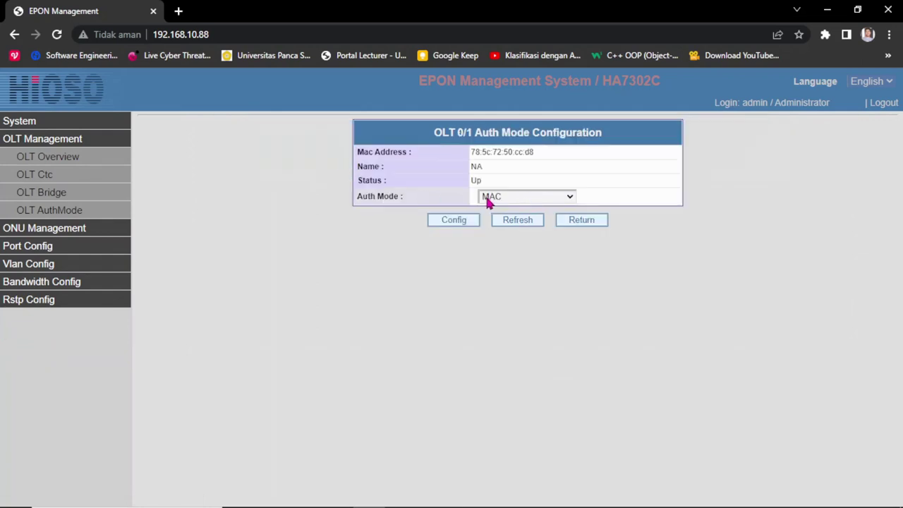
{"action": "left_click", "coordinate": [533, 198]}
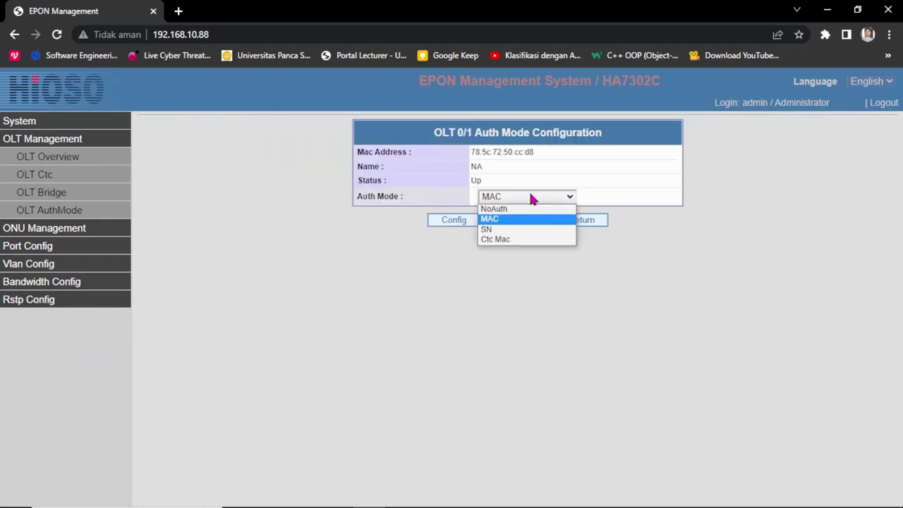
{"action": "left_click", "coordinate": [501, 231]}
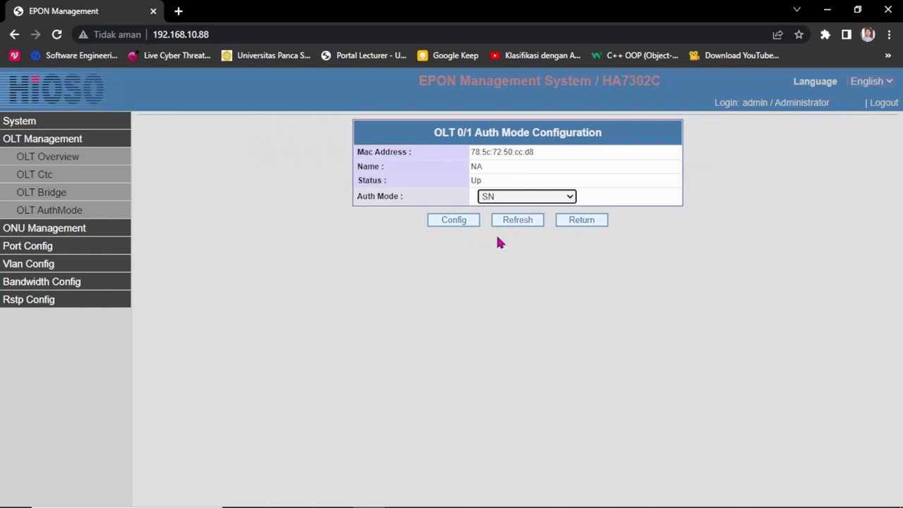
{"action": "left_click", "coordinate": [456, 225]}
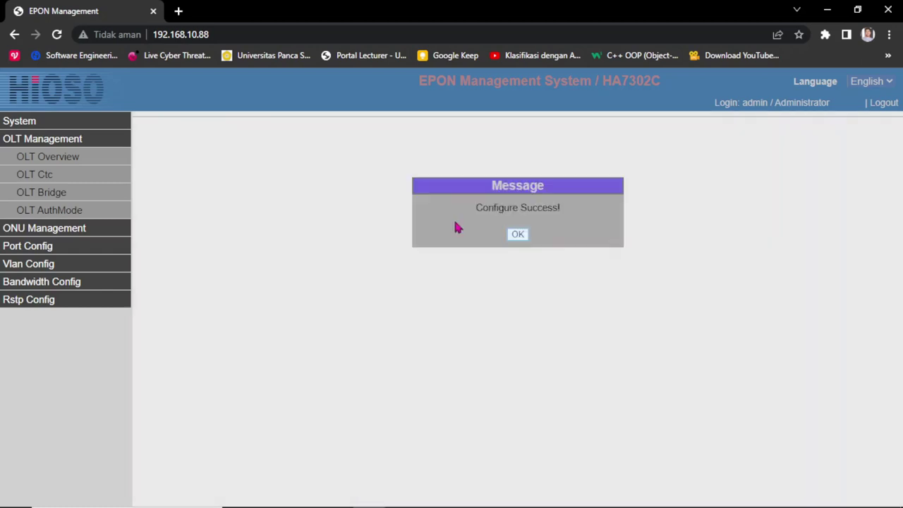
{"action": "left_click", "coordinate": [517, 235]}
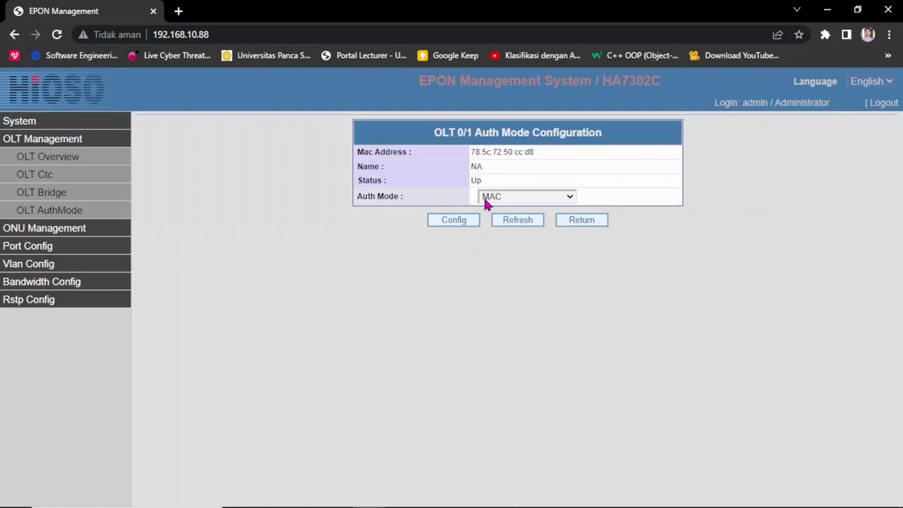
{"action": "left_click", "coordinate": [526, 221]}
Step: Check the ONU list of PON port 0/1/1, set the auth mode of ONU 0/1/1:13 to Pass, and apply it
{"action": "left_click", "coordinate": [74, 235]}
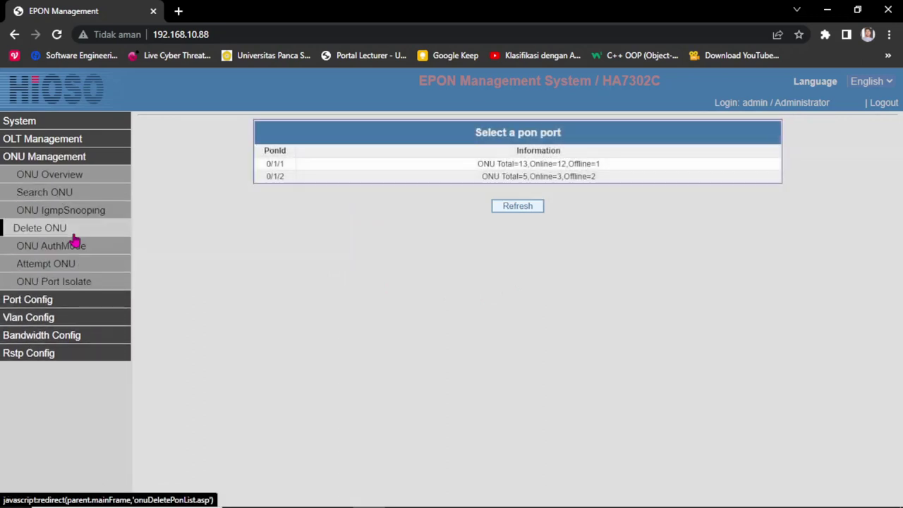
{"action": "left_click", "coordinate": [304, 171]}
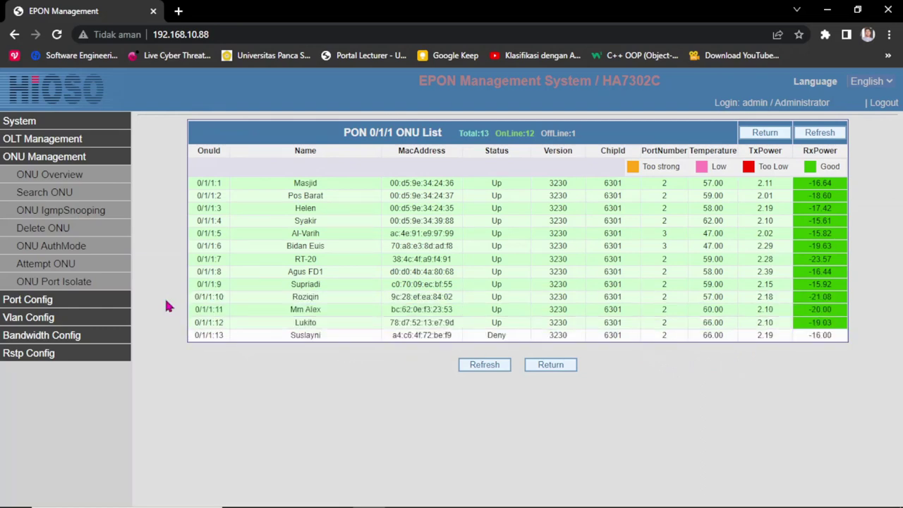
{"action": "left_click", "coordinate": [58, 253]}
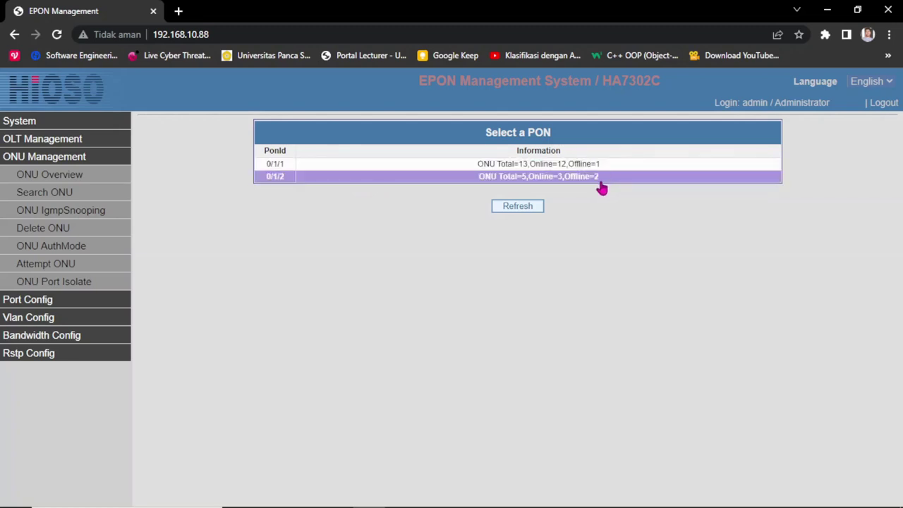
{"action": "left_click", "coordinate": [381, 170]}
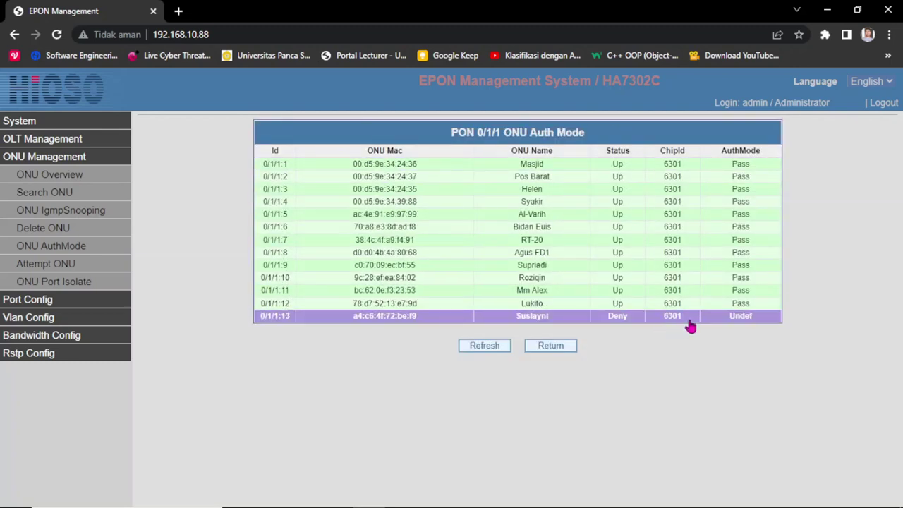
{"action": "left_click", "coordinate": [682, 319]}
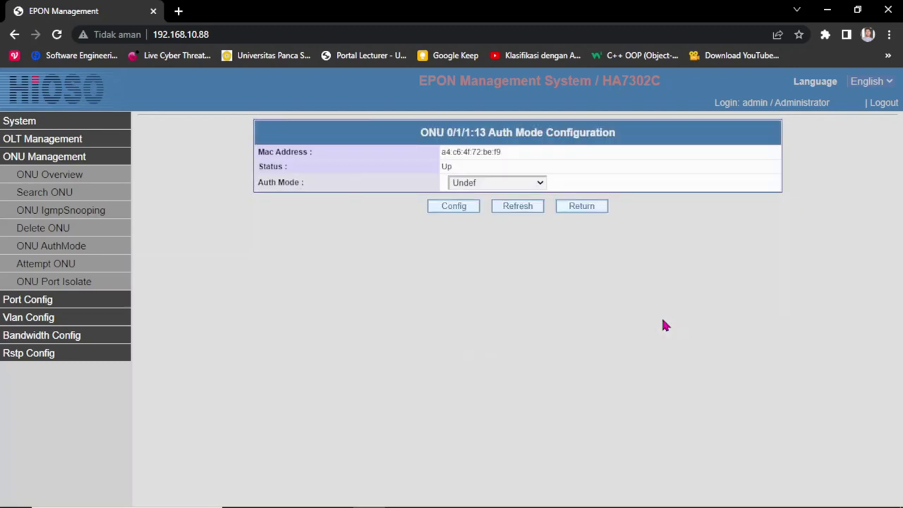
{"action": "left_click", "coordinate": [542, 184]}
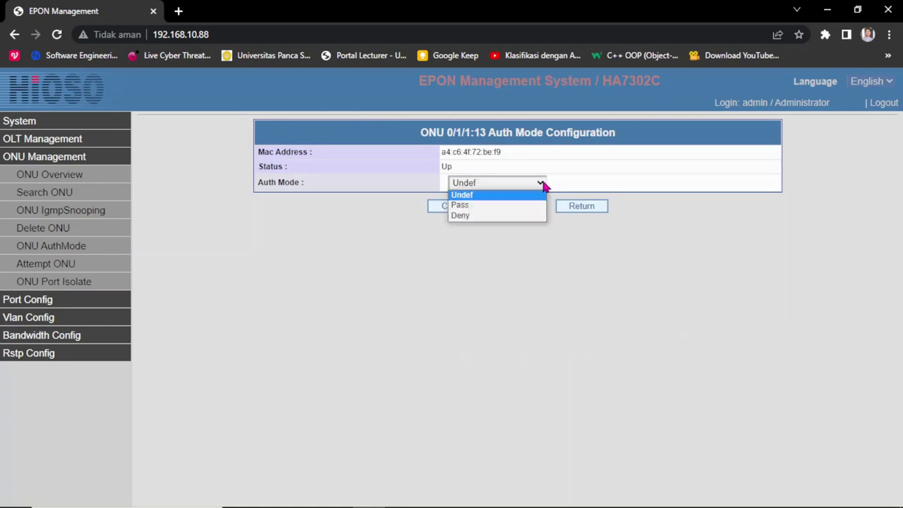
{"action": "left_click", "coordinate": [480, 208]}
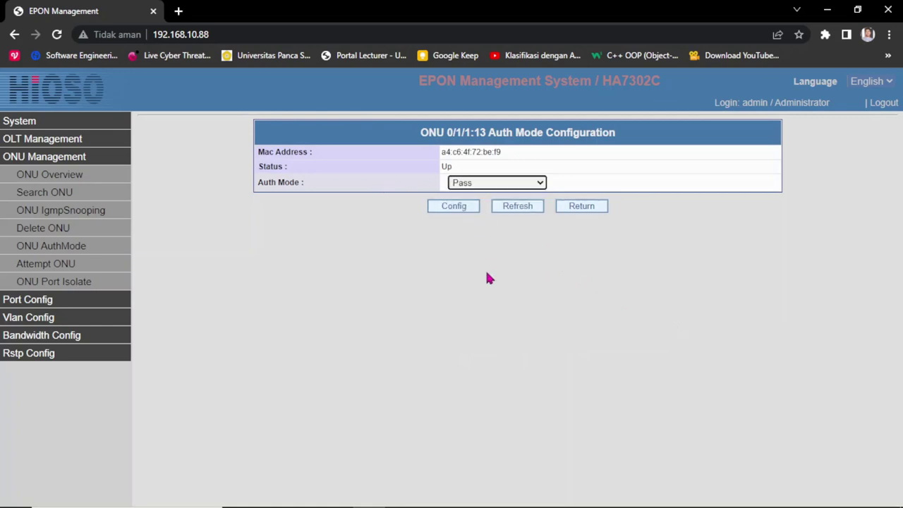
{"action": "left_click", "coordinate": [456, 211]}
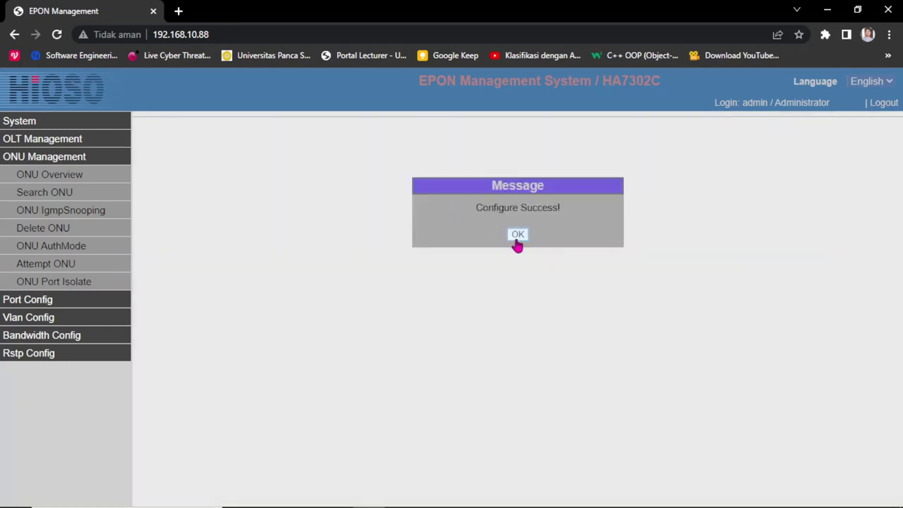
{"action": "left_click", "coordinate": [518, 236]}
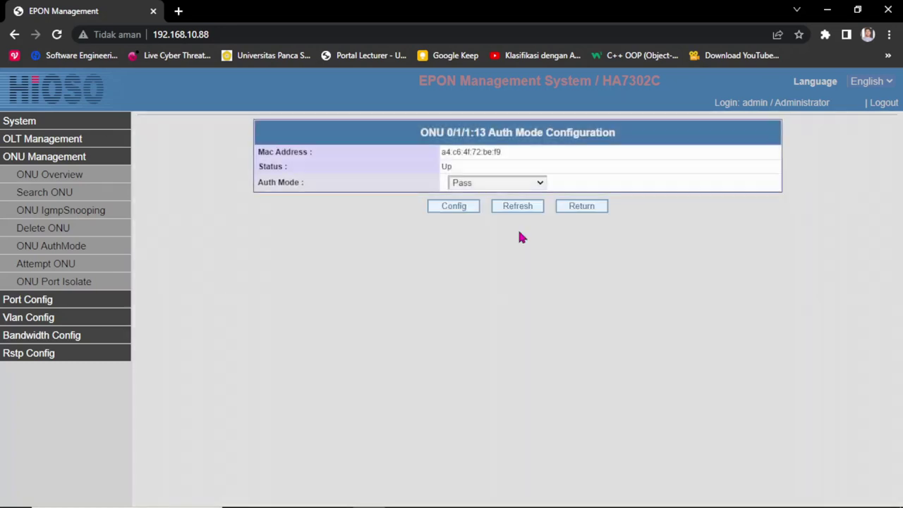
{"action": "left_click", "coordinate": [595, 212]}
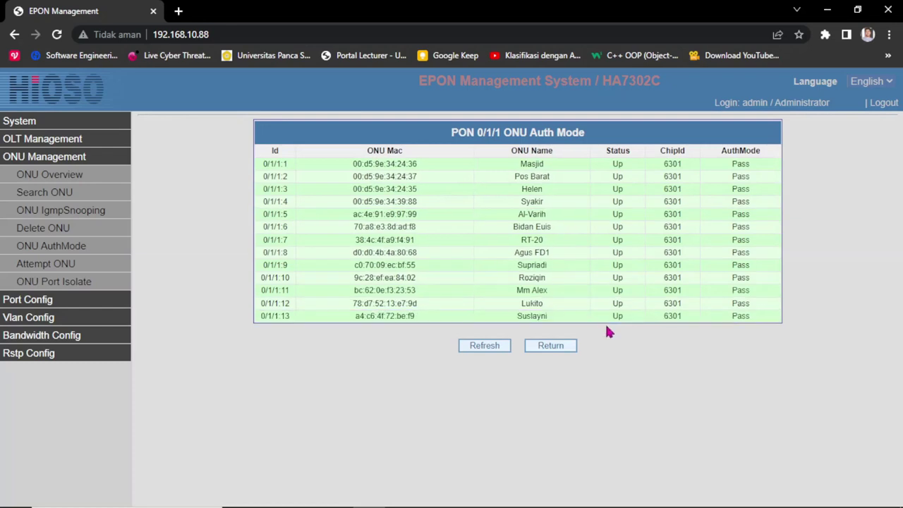
Step: Check the ONU status on PON port 0/1/1, followed by PON port 0/1/2, in the ONU overview
{"action": "left_click", "coordinate": [570, 346]}
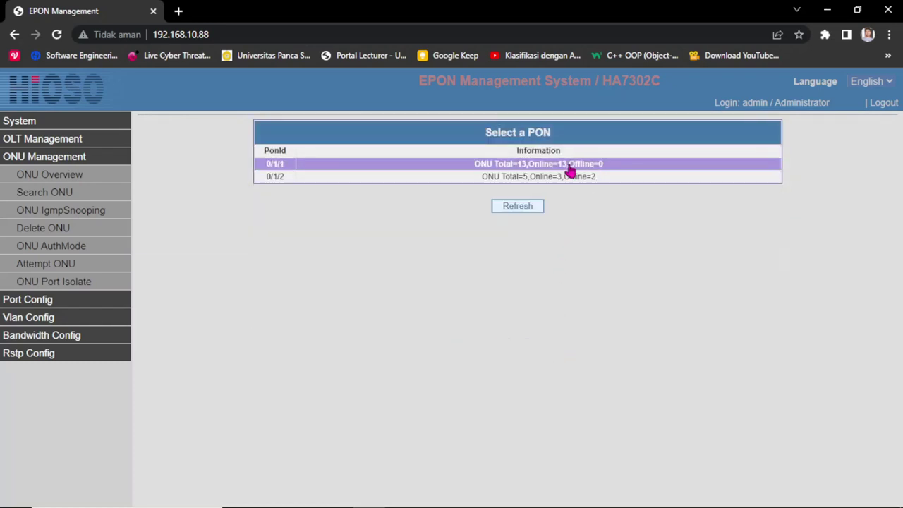
{"action": "left_click", "coordinate": [104, 180]}
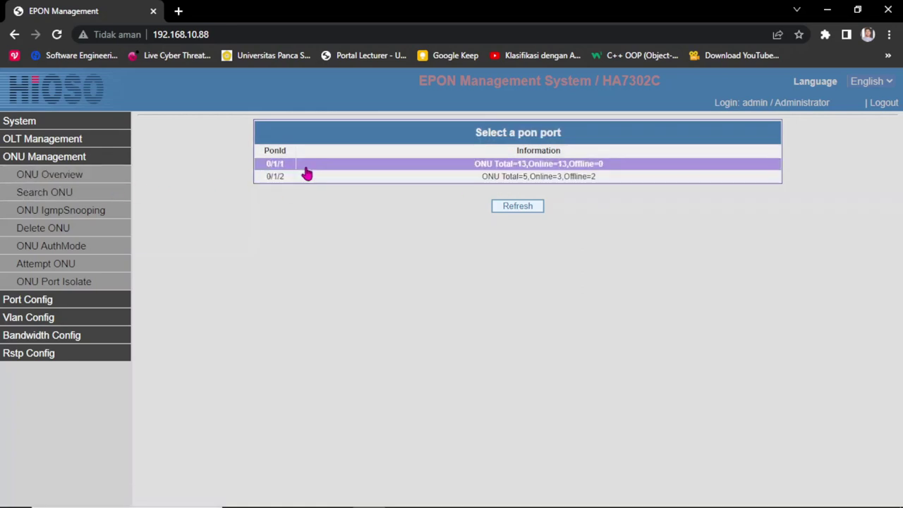
{"action": "left_click", "coordinate": [308, 169]}
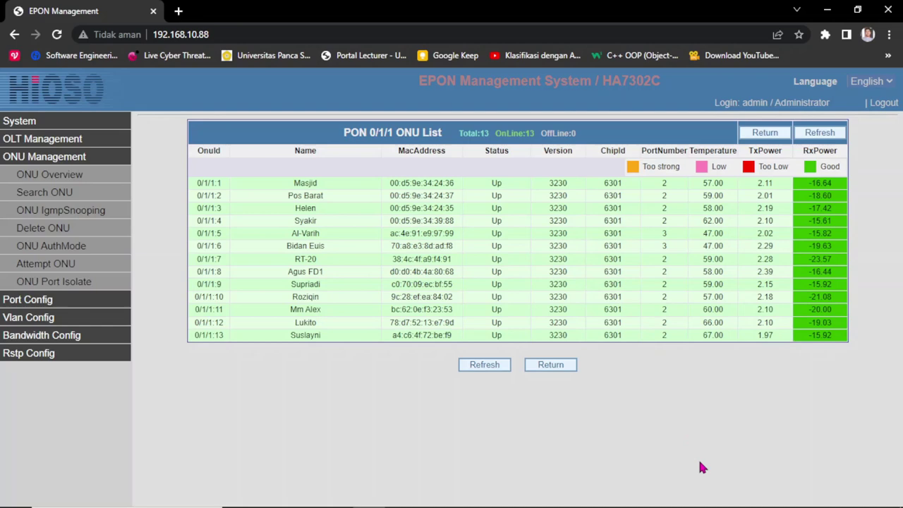
{"action": "left_click", "coordinate": [570, 365]}
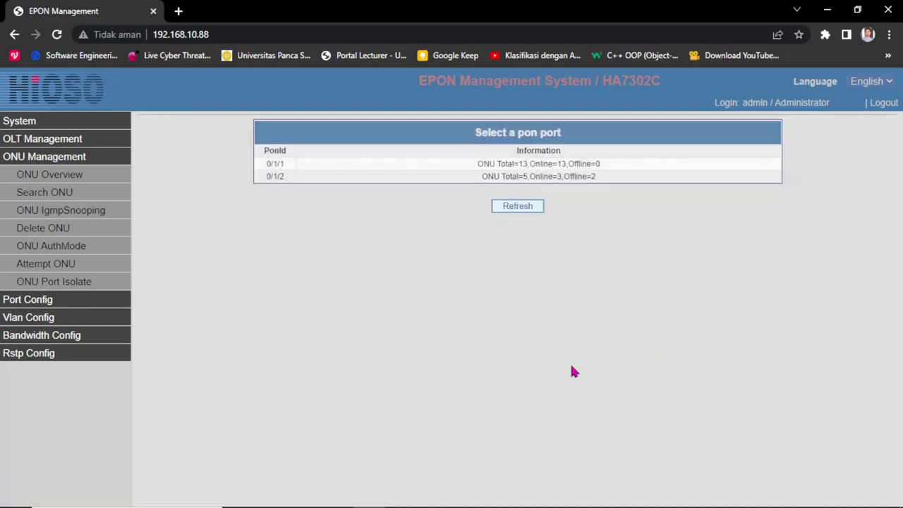
{"action": "left_click", "coordinate": [407, 177]}
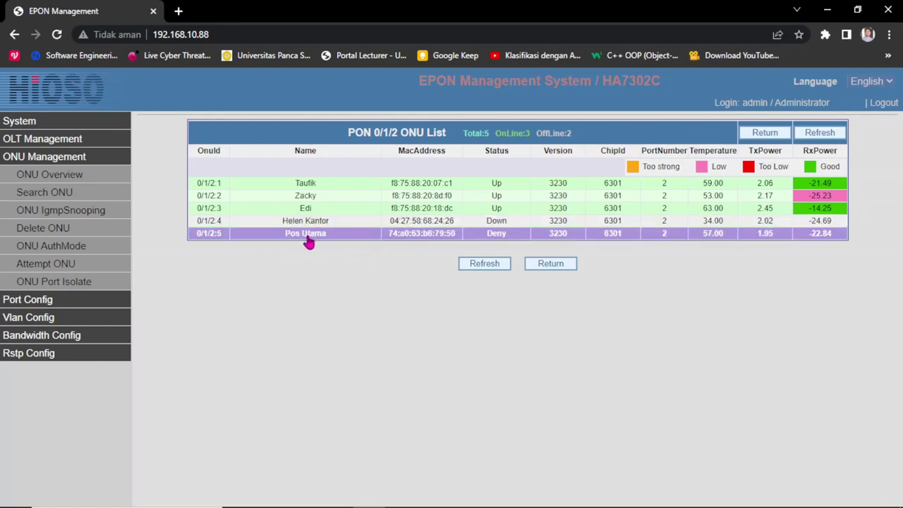
Step: Set the auth mode of ONU 0/1/2:5 to Pass, apply it, and return to the port's auth mode list
{"action": "left_click", "coordinate": [103, 252]}
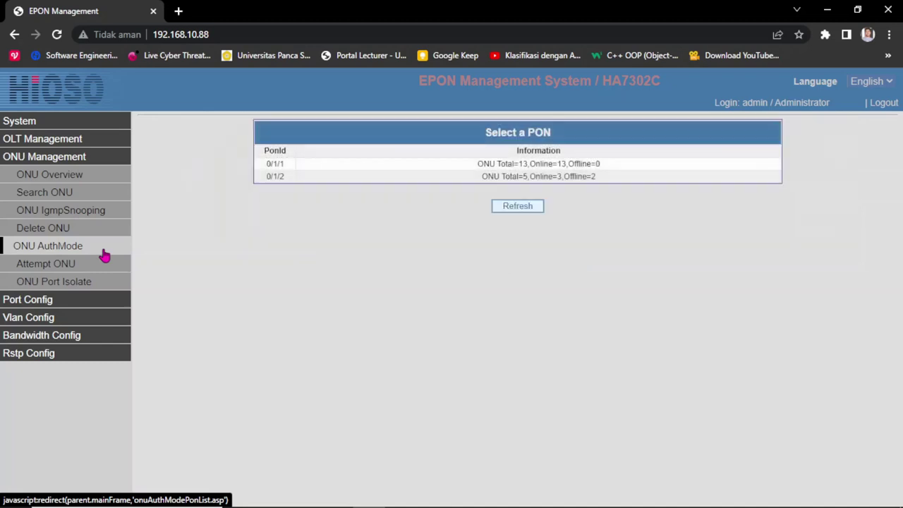
{"action": "left_click", "coordinate": [500, 180]}
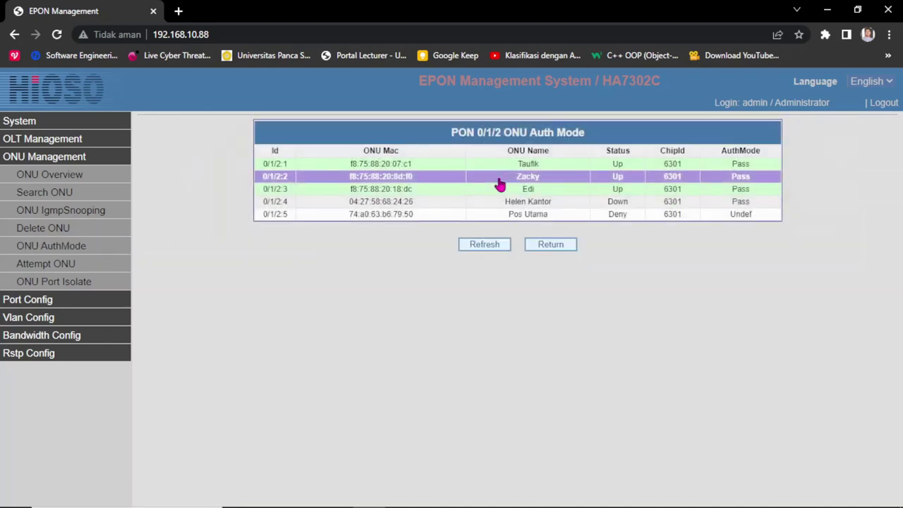
{"action": "left_click", "coordinate": [729, 222]}
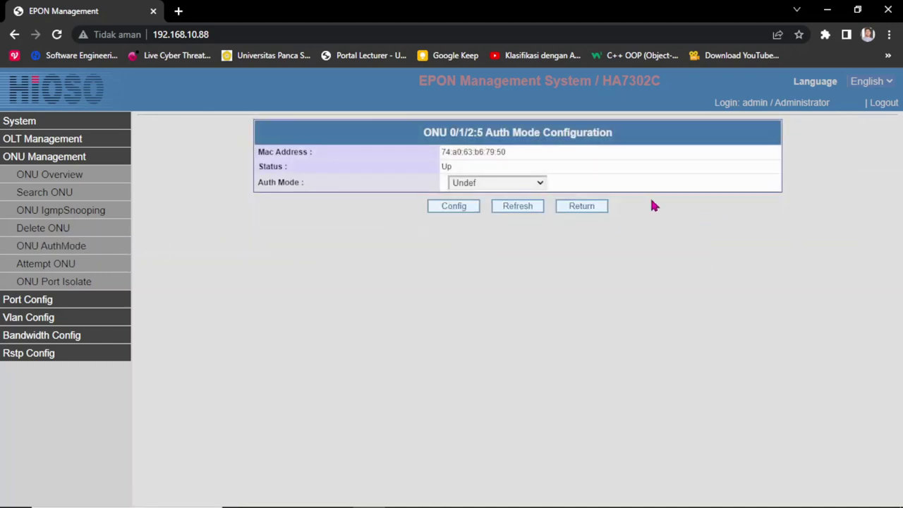
{"action": "left_click", "coordinate": [541, 183]}
{"action": "left_click", "coordinate": [492, 205]}
{"action": "left_click", "coordinate": [454, 210]}
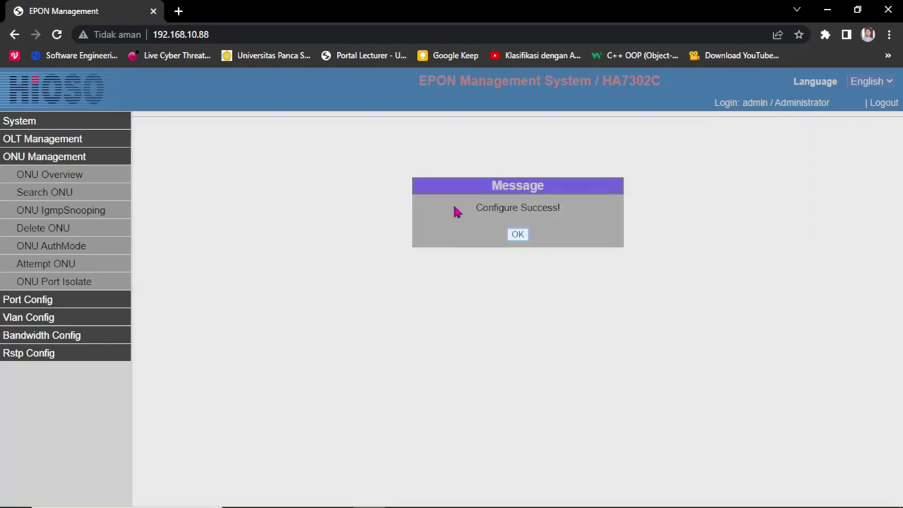
{"action": "left_click", "coordinate": [516, 235]}
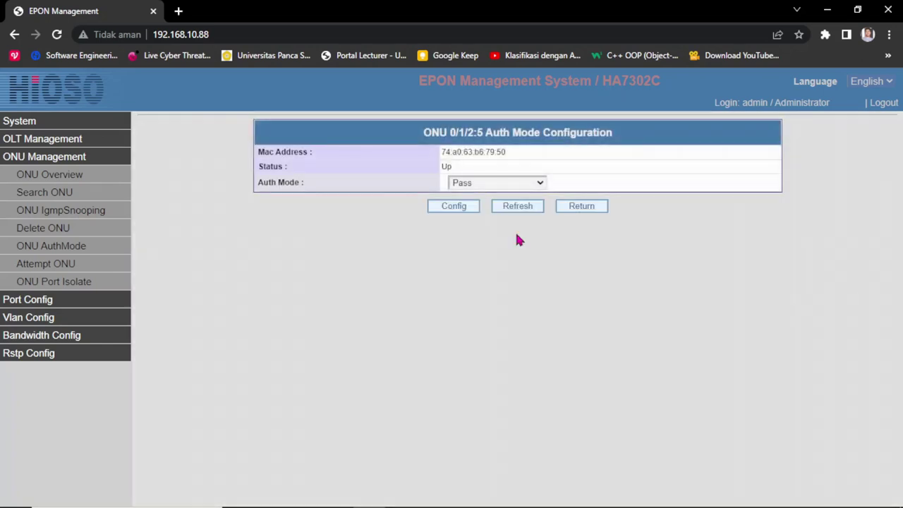
{"action": "left_click", "coordinate": [604, 207]}
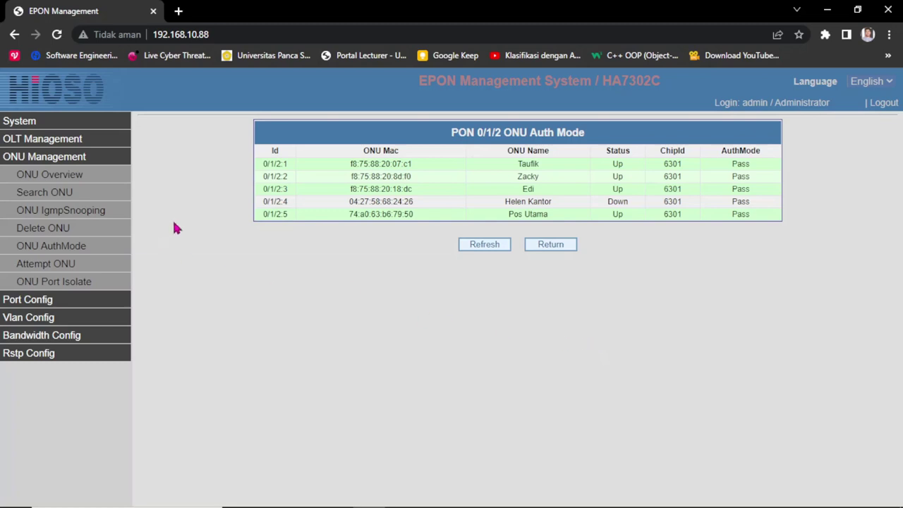
Step: Check the ONU status and auth modes on PON port 0/1/2 and the ONU list of PON port 0/1/1
{"action": "left_click", "coordinate": [81, 175]}
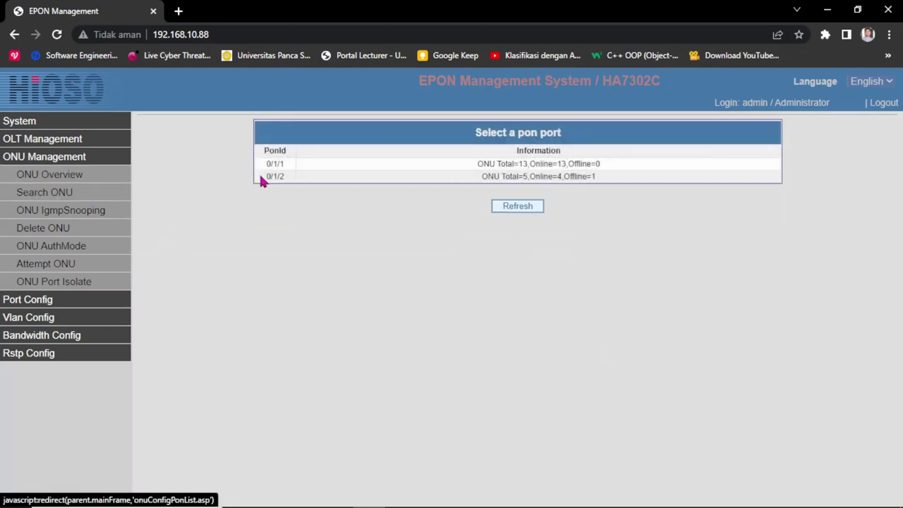
{"action": "left_click", "coordinate": [289, 181]}
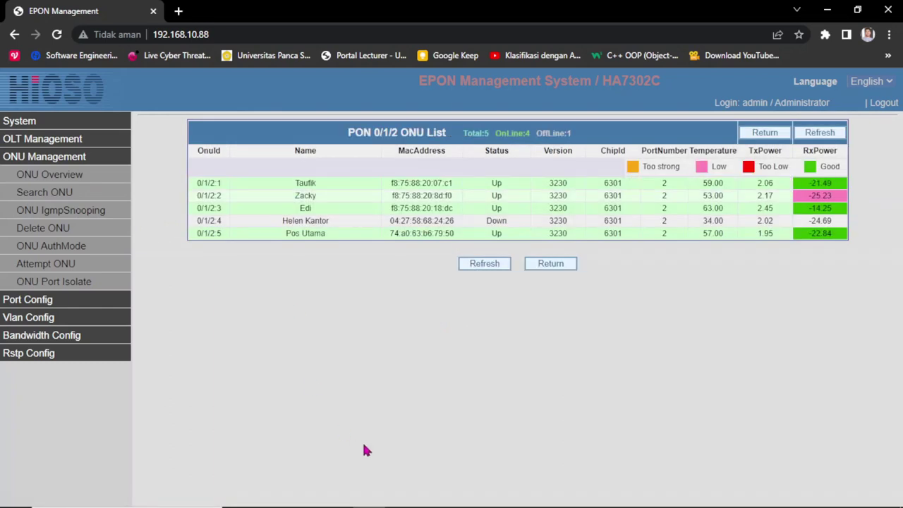
{"action": "left_click", "coordinate": [74, 252]}
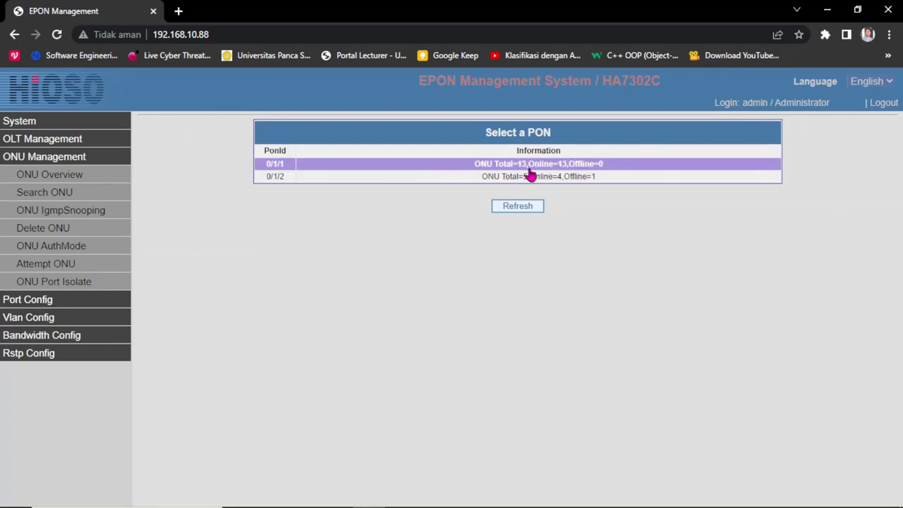
{"action": "left_click", "coordinate": [604, 180]}
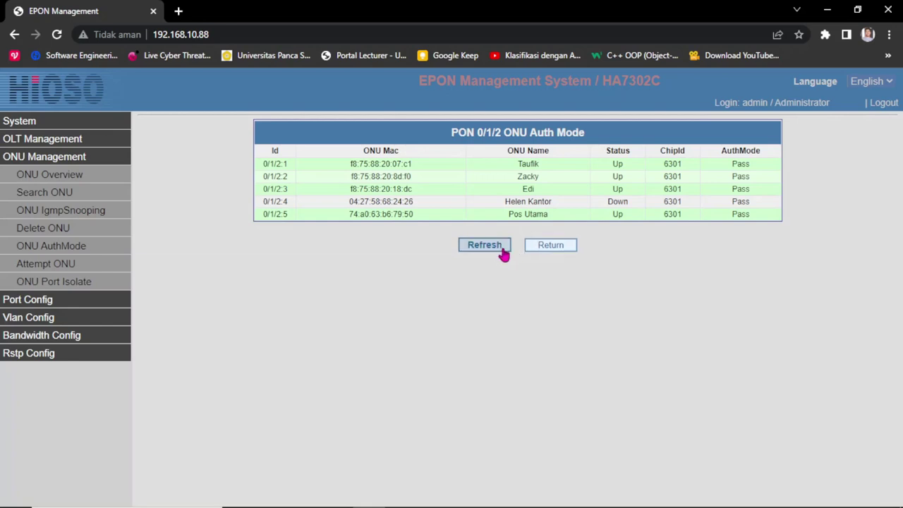
{"action": "left_click", "coordinate": [541, 248]}
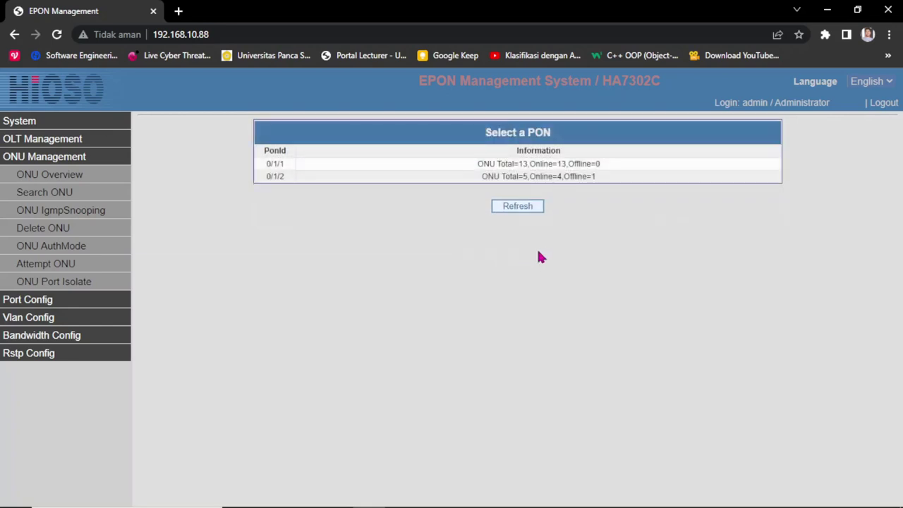
{"action": "left_click", "coordinate": [113, 184]}
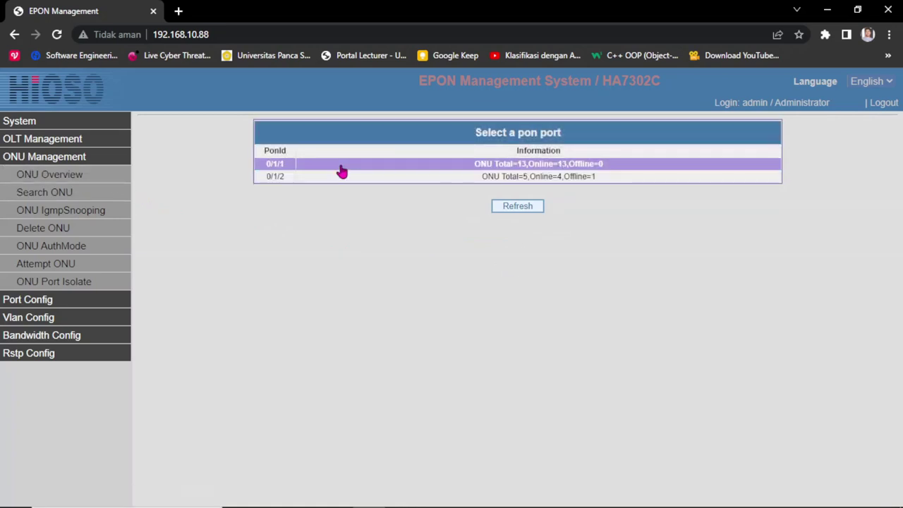
{"action": "left_click", "coordinate": [341, 170]}
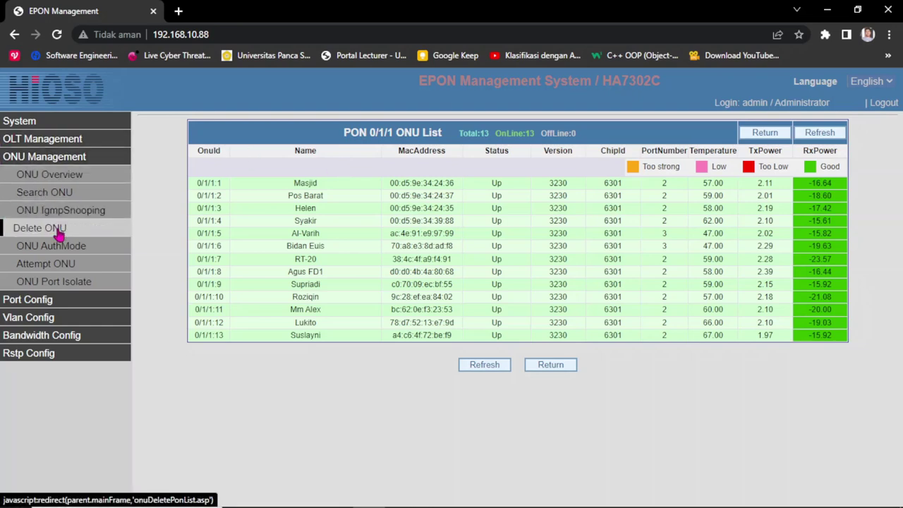
Step: Try to change the auth mode of OLT 0/1 to Ctc Mac, and refresh its configuration
{"action": "left_click", "coordinate": [82, 141]}
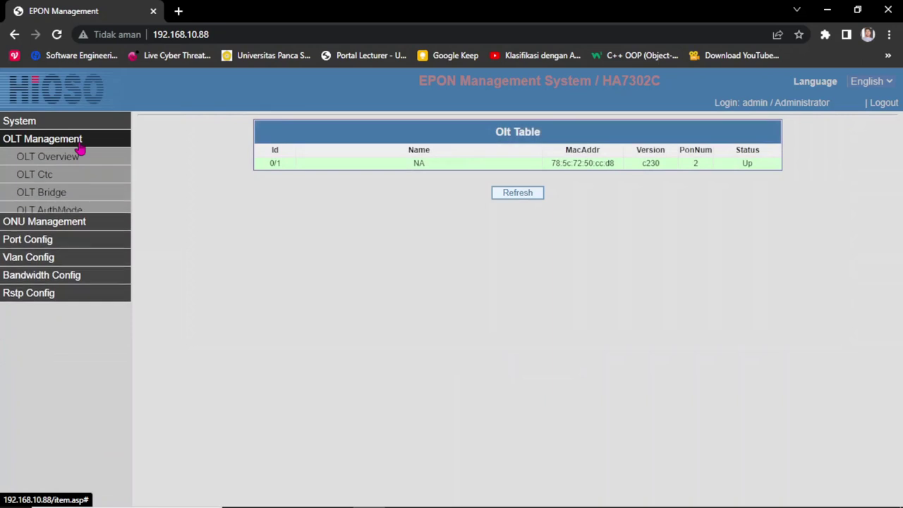
{"action": "left_click", "coordinate": [79, 213]}
{"action": "left_click", "coordinate": [448, 164]}
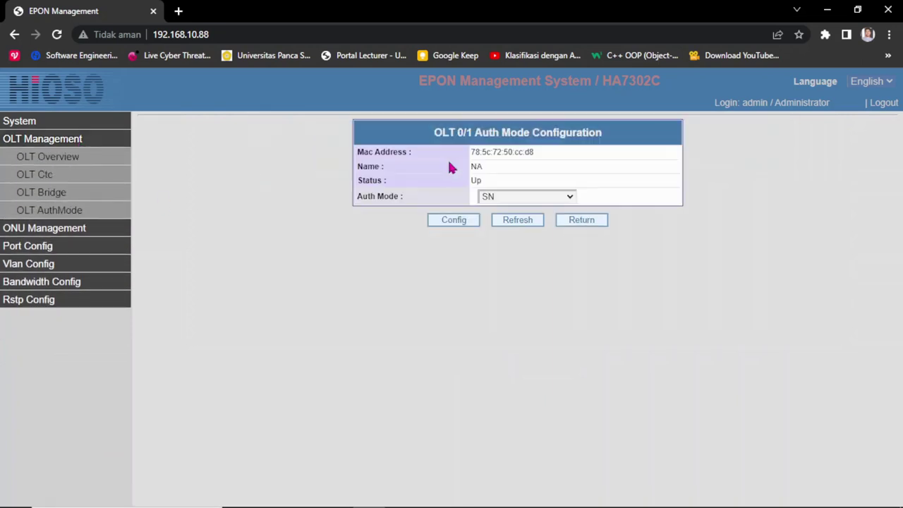
{"action": "left_click", "coordinate": [531, 198]}
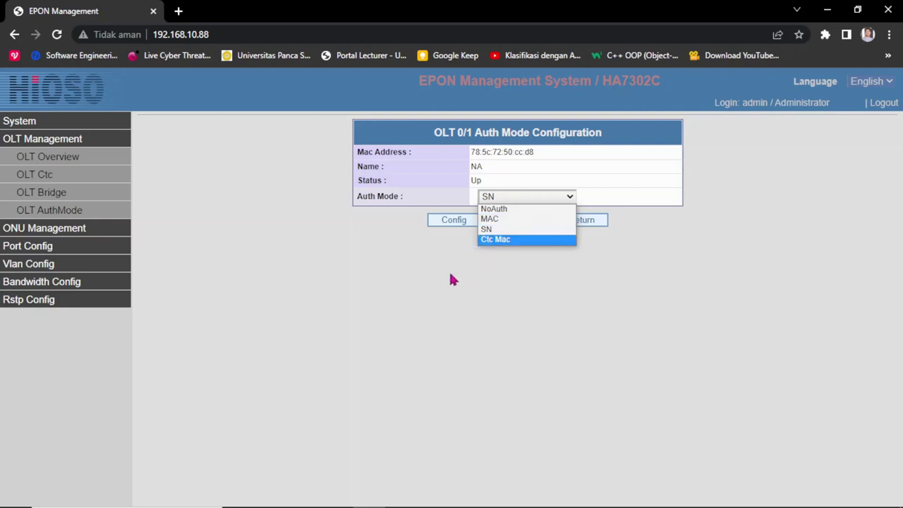
{"action": "left_click", "coordinate": [506, 240]}
{"action": "left_click", "coordinate": [460, 224]}
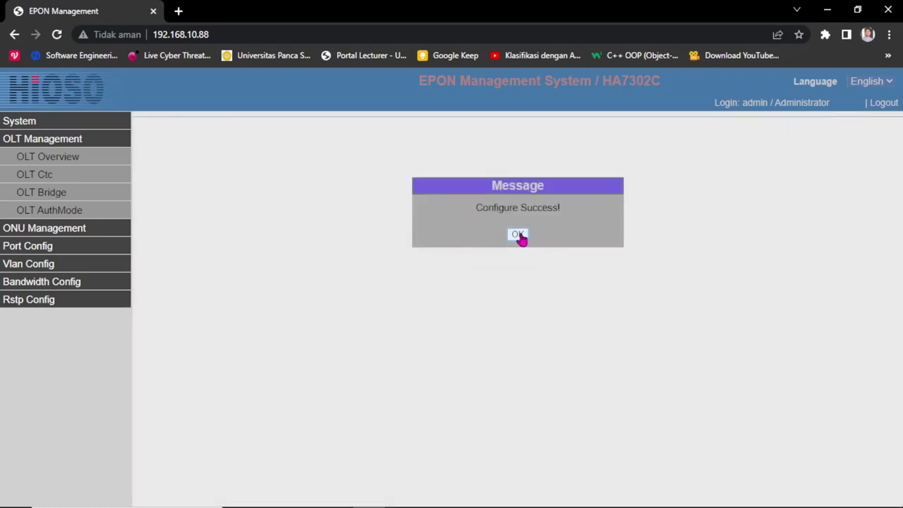
{"action": "left_click", "coordinate": [518, 236]}
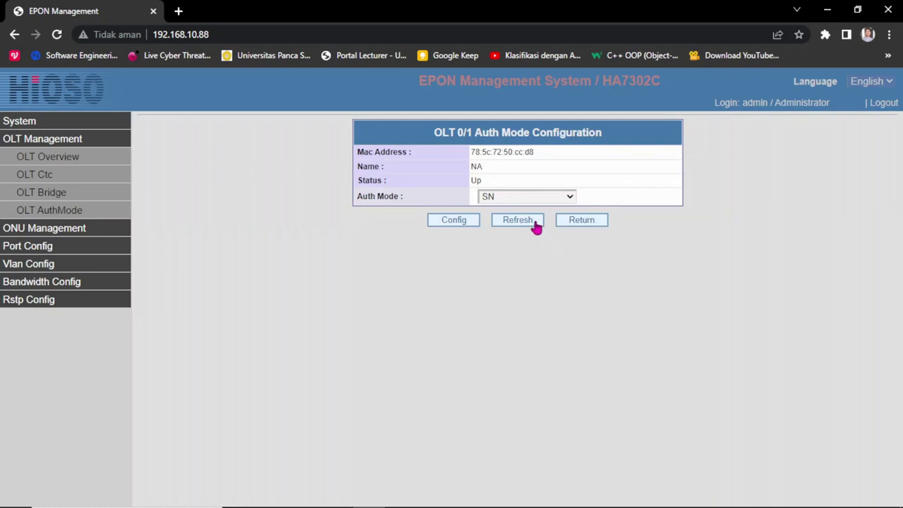
{"action": "left_click", "coordinate": [523, 233]}
Step: Try once more to apply the Ctc Mac auth mode to OLT 0/1
{"action": "left_click", "coordinate": [503, 201]}
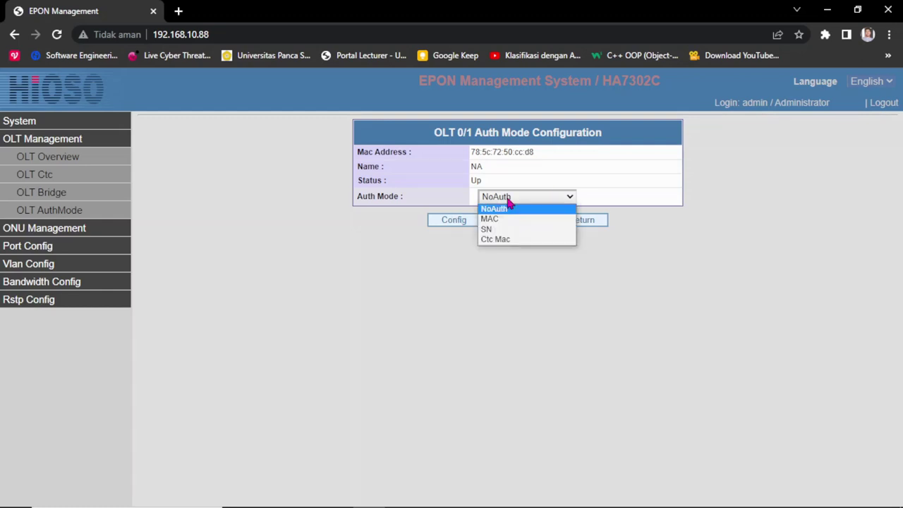
{"action": "left_click", "coordinate": [506, 240]}
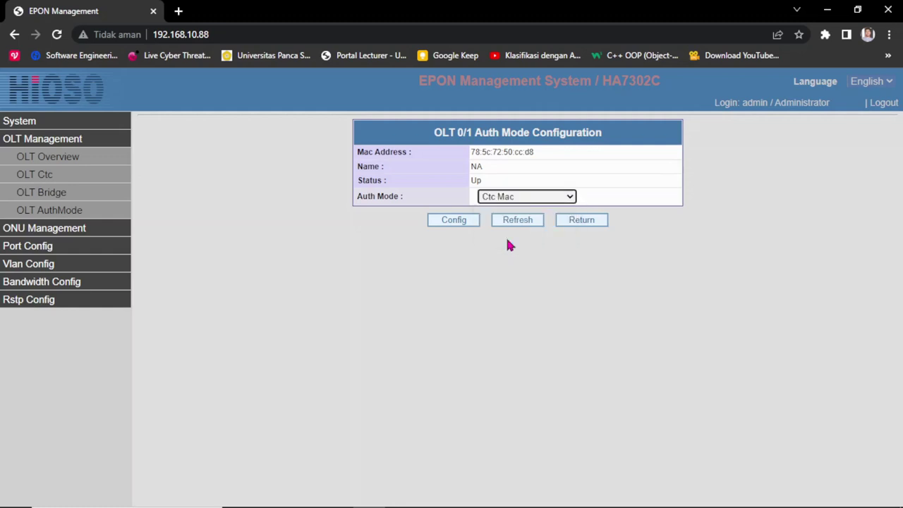
{"action": "left_click", "coordinate": [460, 221]}
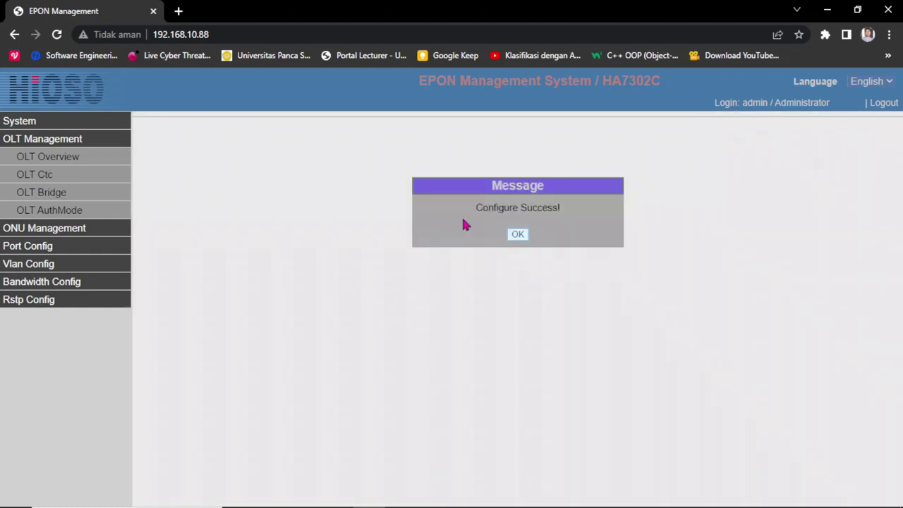
{"action": "left_click", "coordinate": [517, 235]}
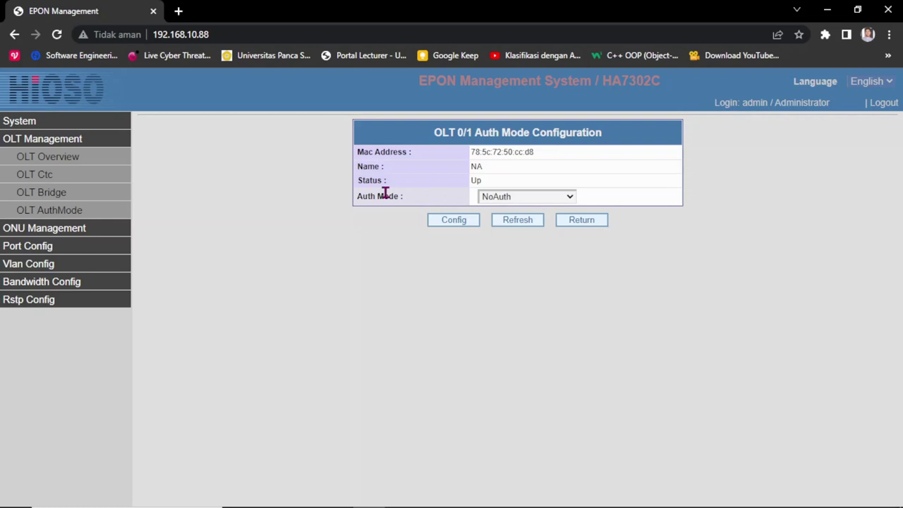
Step: Apply the MAC auth mode to OLT 0/1 and open the PON port selection for ONU auth modes
{"action": "left_click", "coordinate": [528, 197]}
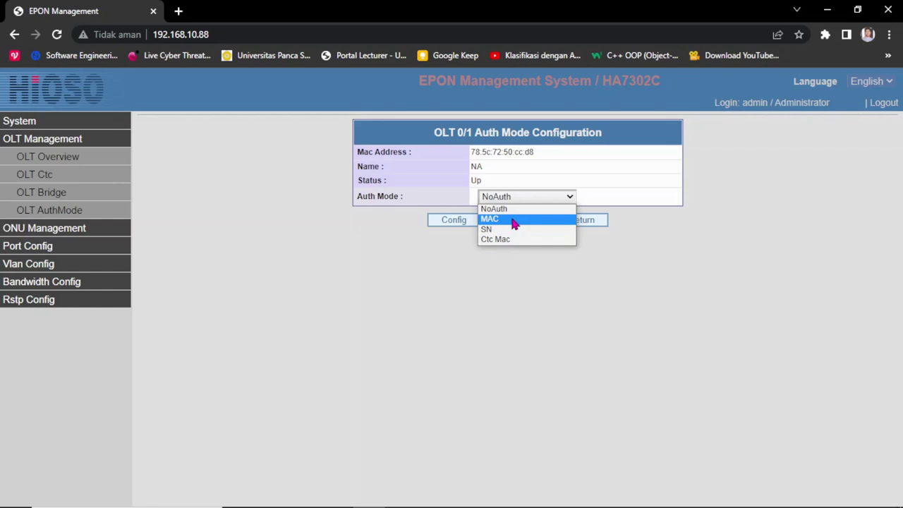
{"action": "left_click", "coordinate": [513, 220]}
{"action": "left_click", "coordinate": [455, 221]}
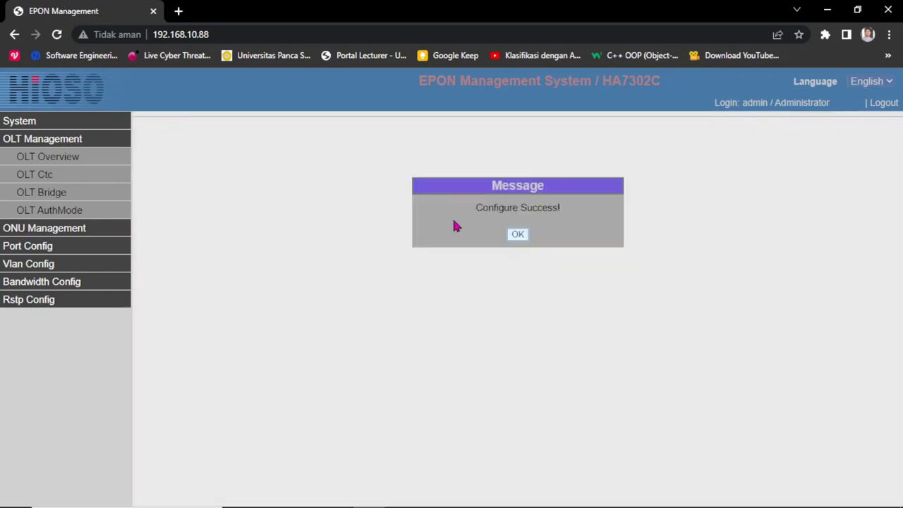
{"action": "left_click", "coordinate": [520, 235]}
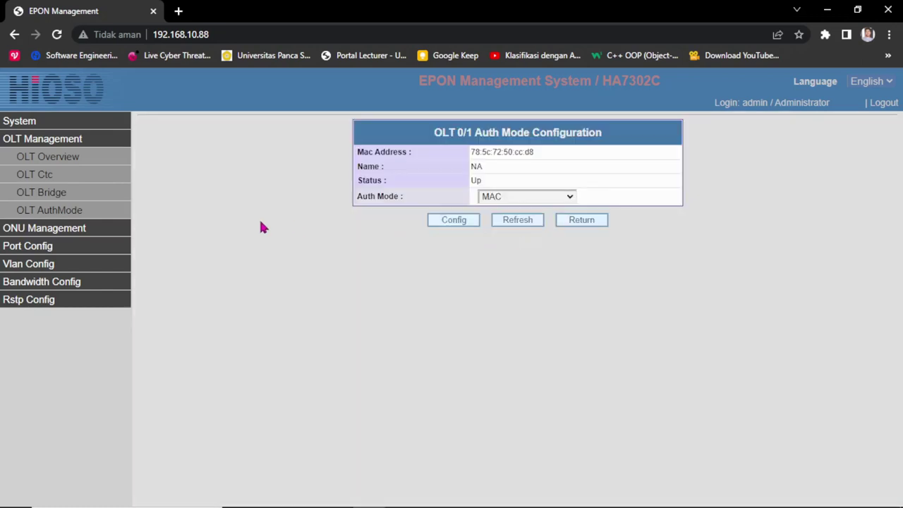
{"action": "left_click", "coordinate": [88, 229]}
{"action": "left_click", "coordinate": [53, 252]}
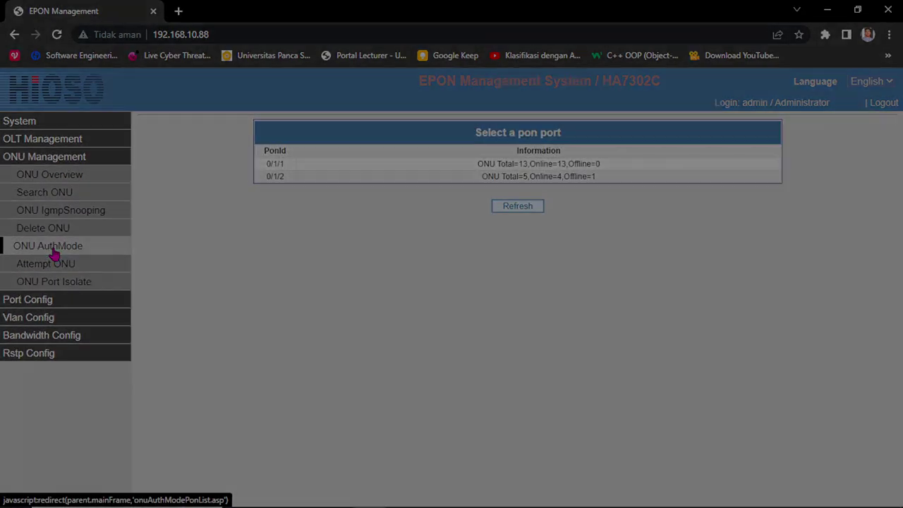